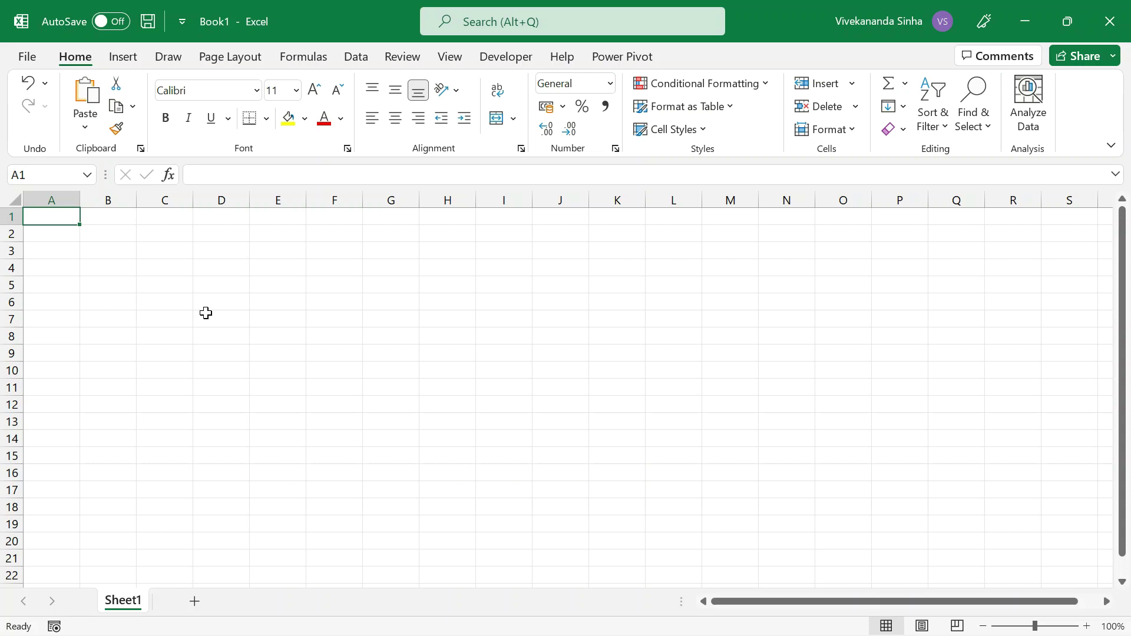
- Open the Office Add-ins store from Insert > Add-ins, checking My Add-ins along the way
{"action": "left_click", "coordinate": [125, 57]}
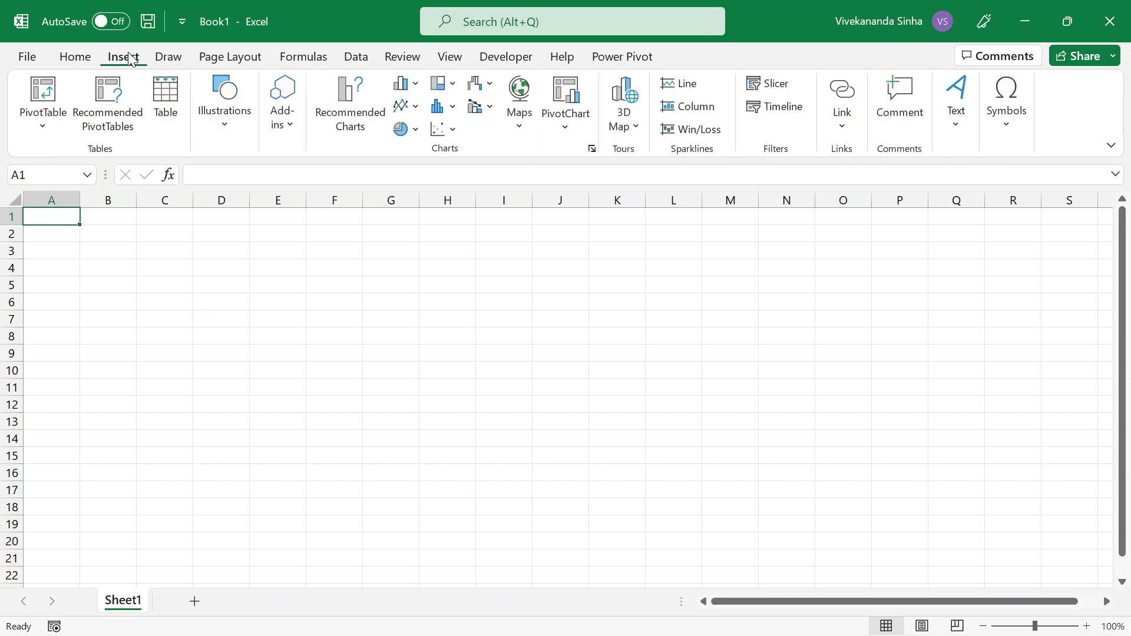
{"action": "left_click", "coordinate": [293, 129]}
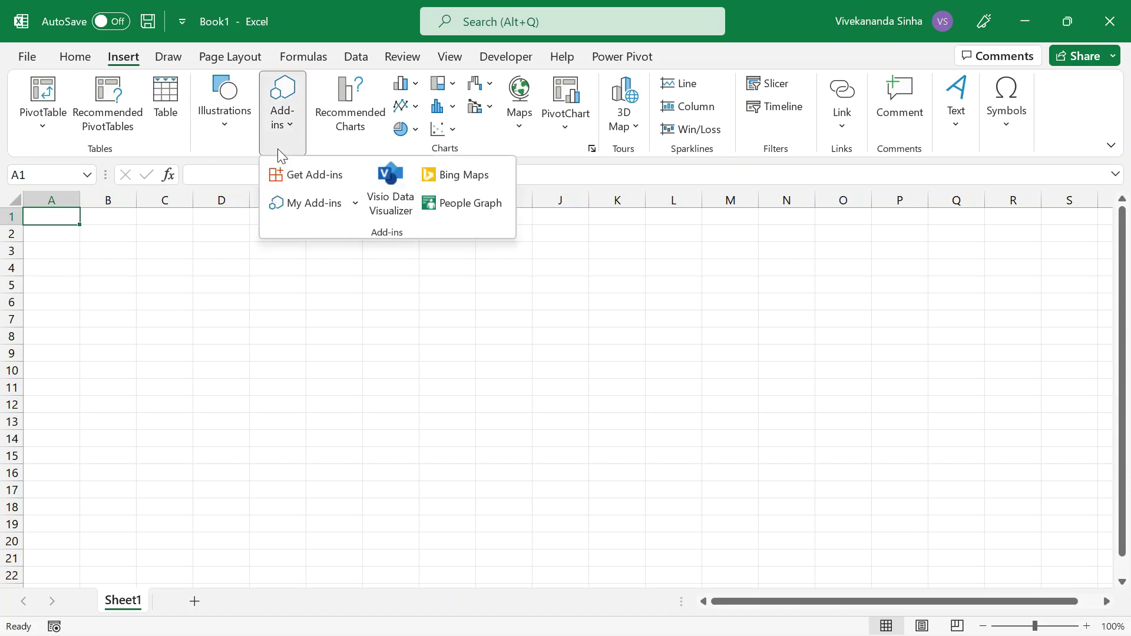
{"action": "left_click", "coordinate": [291, 172]}
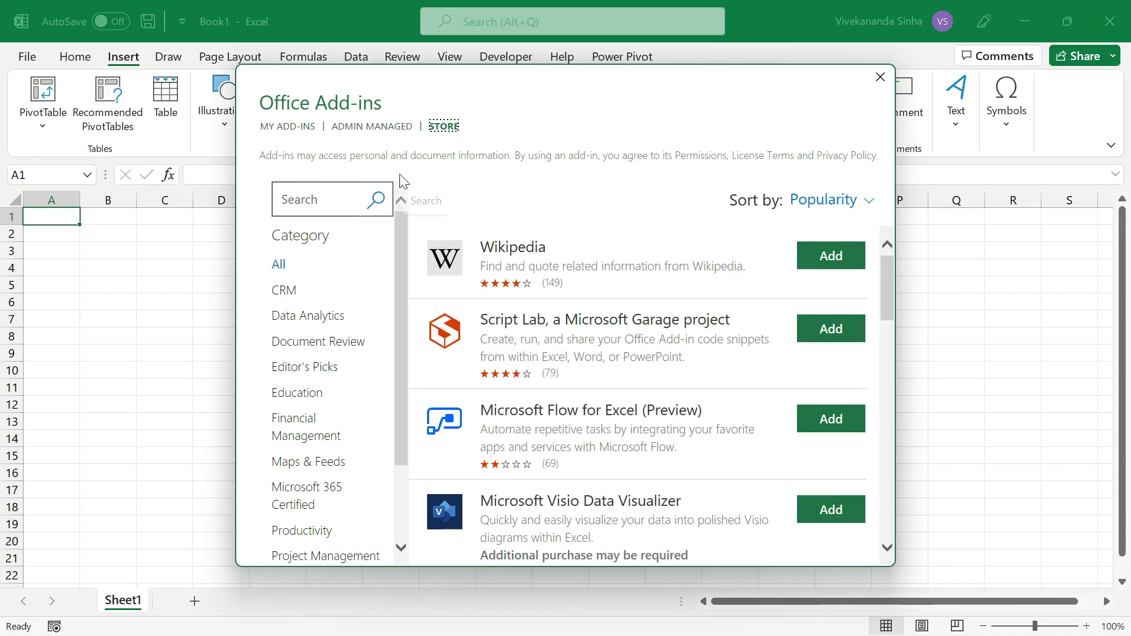
{"action": "left_click", "coordinate": [292, 133]}
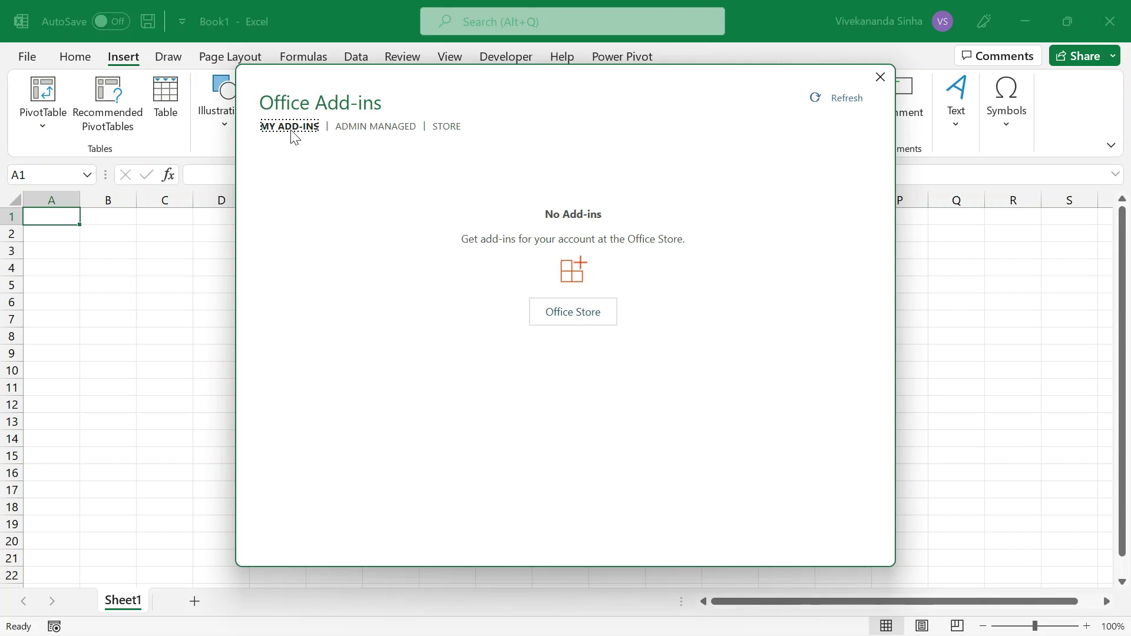
{"action": "left_click", "coordinate": [448, 134]}
- Search the store for 'video' and add the Web Video Player add-in
{"action": "left_click", "coordinate": [335, 196]}
{"action": "type", "text": "video"}
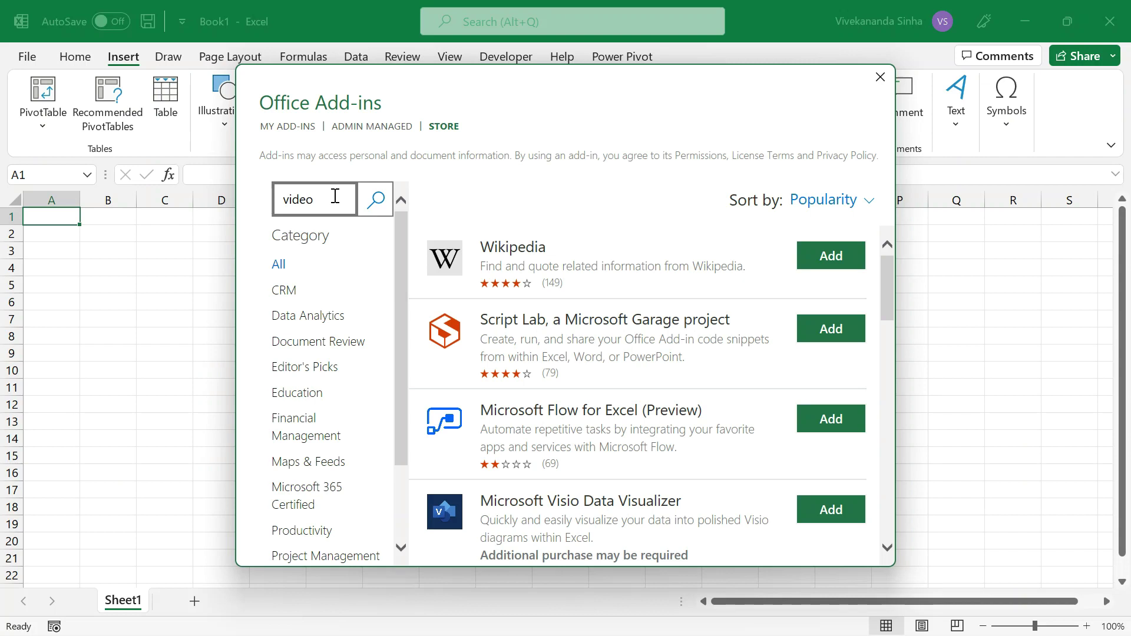
{"action": "key", "text": "Return"}
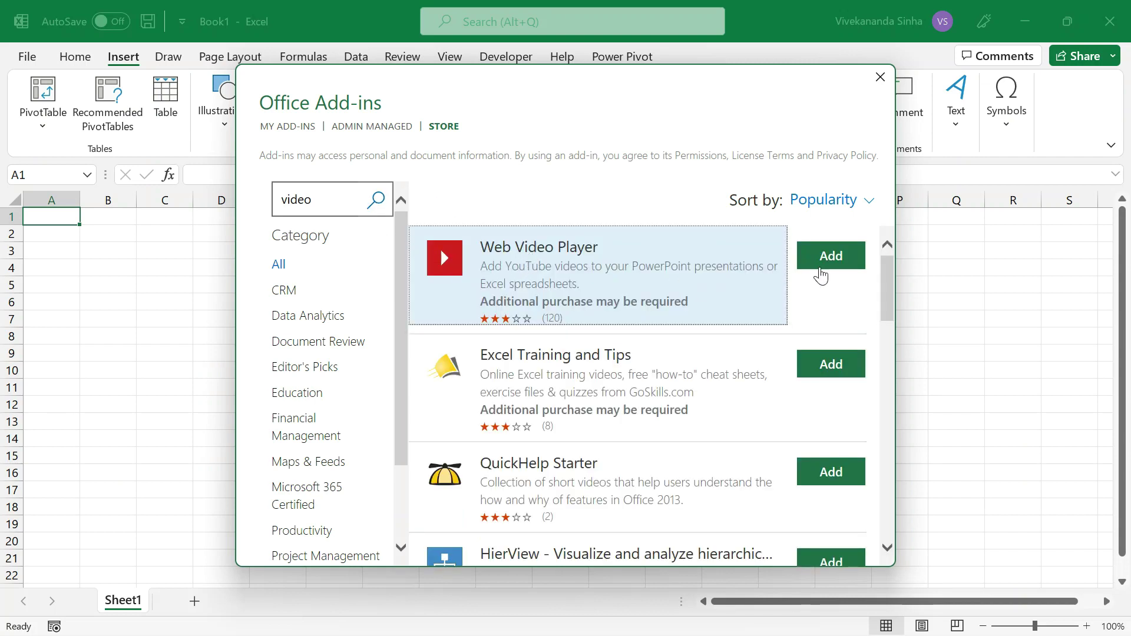
{"action": "left_click", "coordinate": [842, 257]}
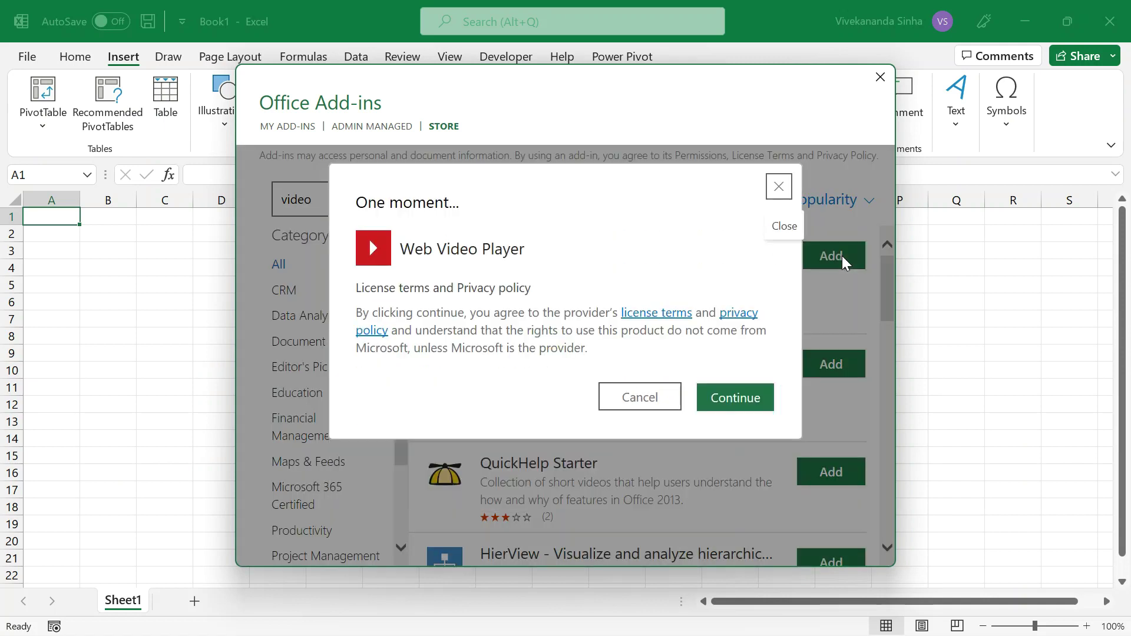
- Accept the Web Video Player license terms and focus the player's URL box
{"action": "left_click", "coordinate": [730, 399]}
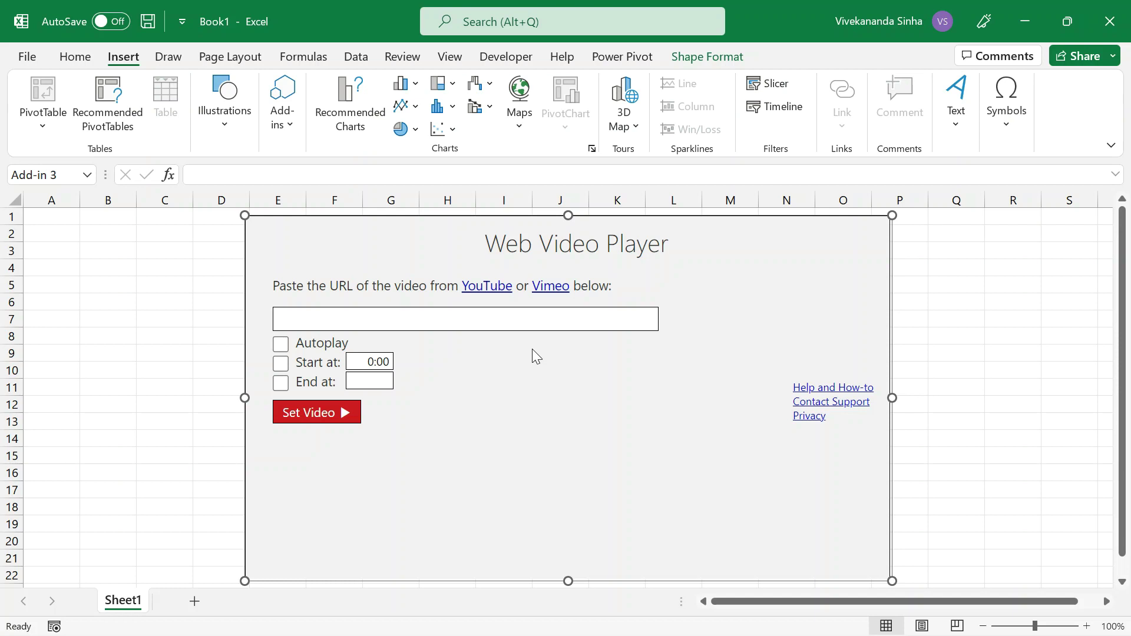
{"action": "left_click", "coordinate": [330, 318]}
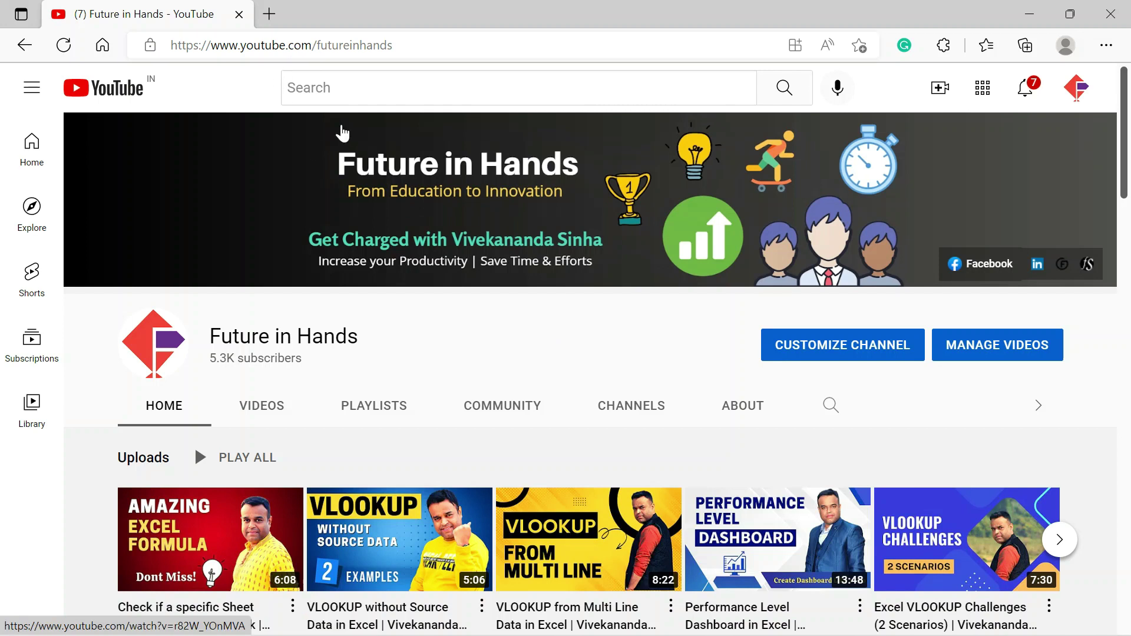
- Copy the Performance Level Dashboard video's link on YouTube and return to Excel's URL box
{"action": "scroll", "coordinate": [445, 333], "scroll_direction": "down", "scroll_amount": 3}
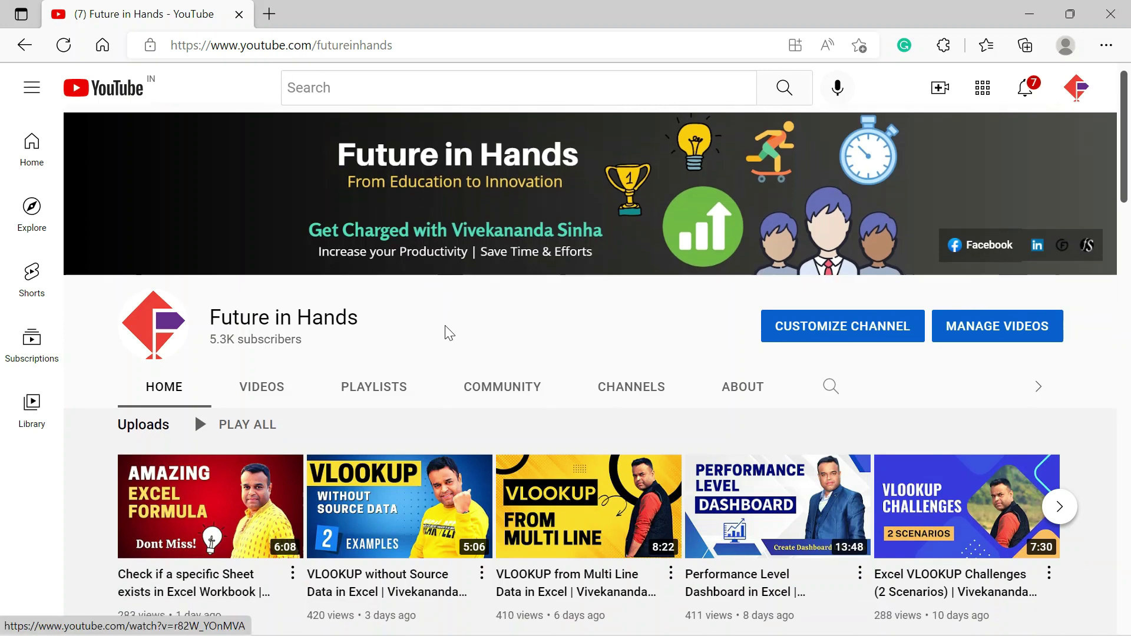
{"action": "mouse_move", "coordinate": [400, 539]}
{"action": "mouse_move", "coordinate": [778, 366]}
{"action": "right_click", "coordinate": [745, 363]}
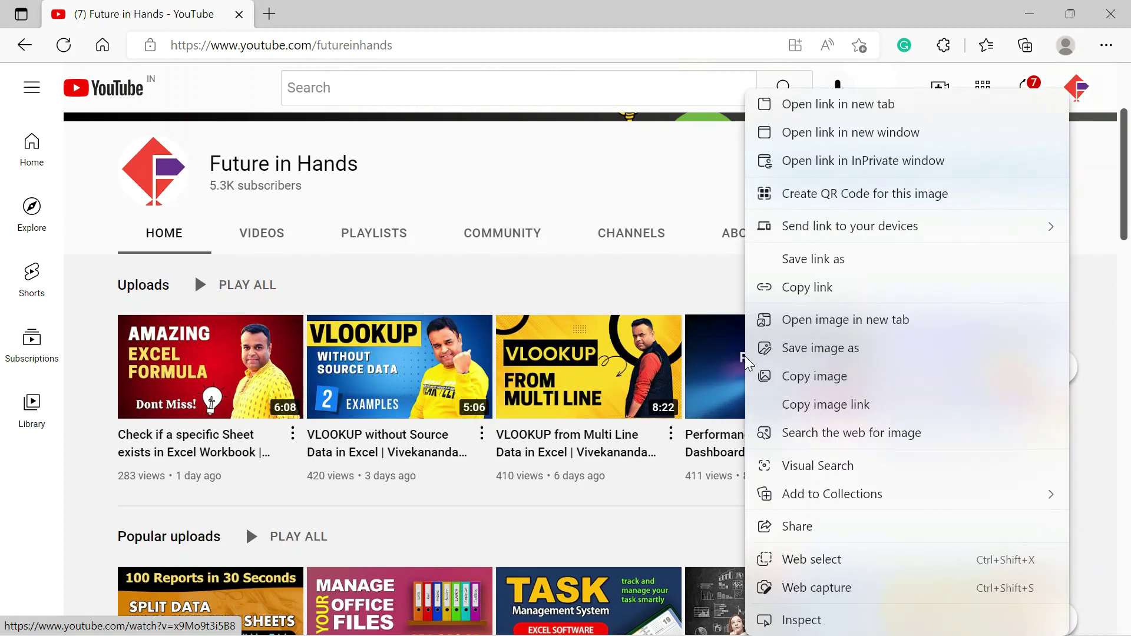
{"action": "left_click", "coordinate": [824, 281]}
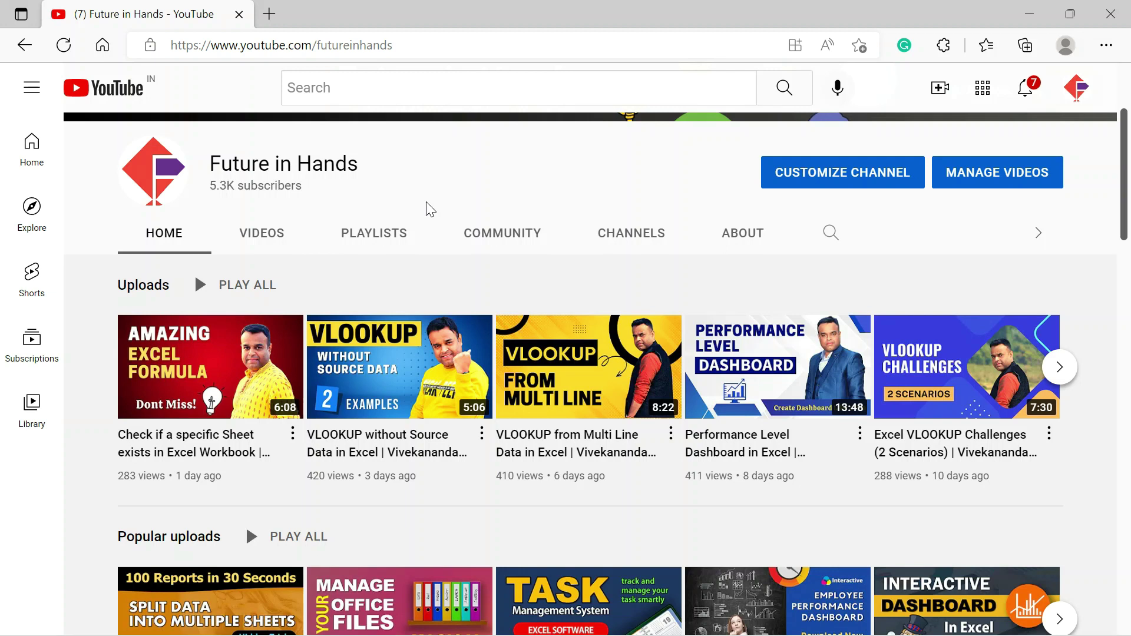
{"action": "key", "text": "alt+Tab"}
{"action": "left_click", "coordinate": [473, 321]}
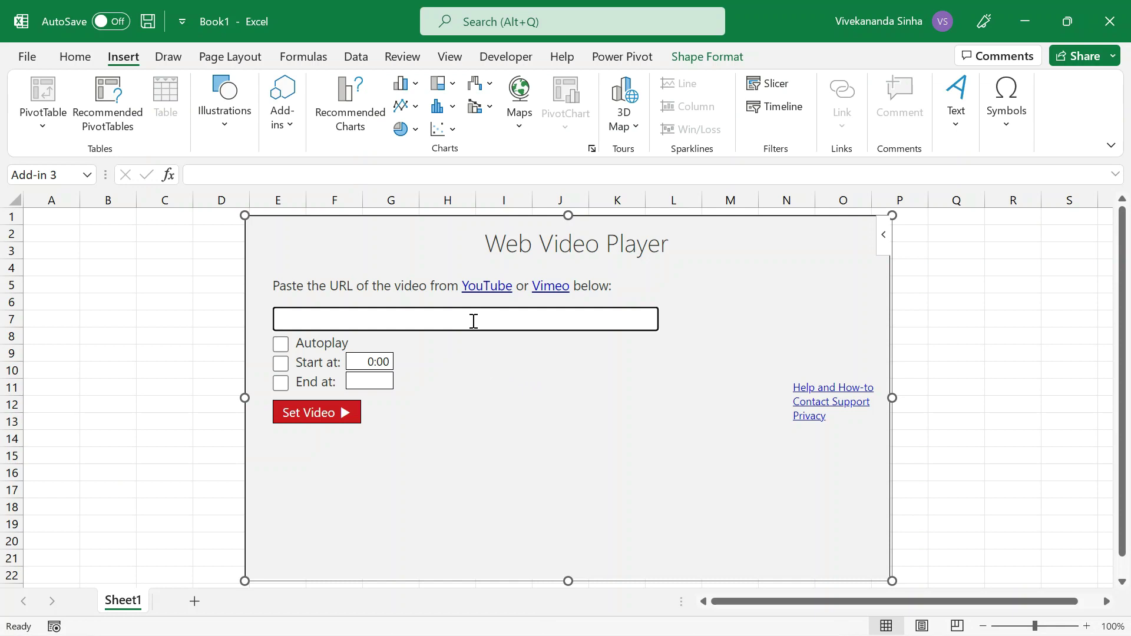
- Paste the Performance Level Dashboard link, leave Start at off, and set the video
{"action": "type", "text": "https://www.youtube.com/watch?v=x9Mo9t3i5B8"}
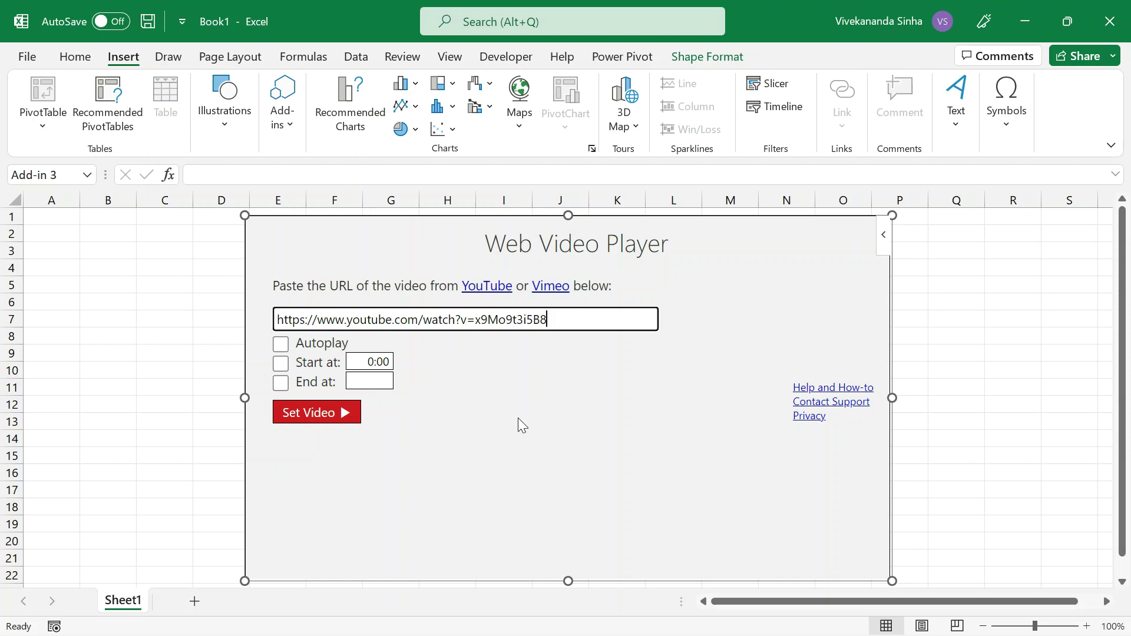
{"action": "left_click", "coordinate": [280, 364]}
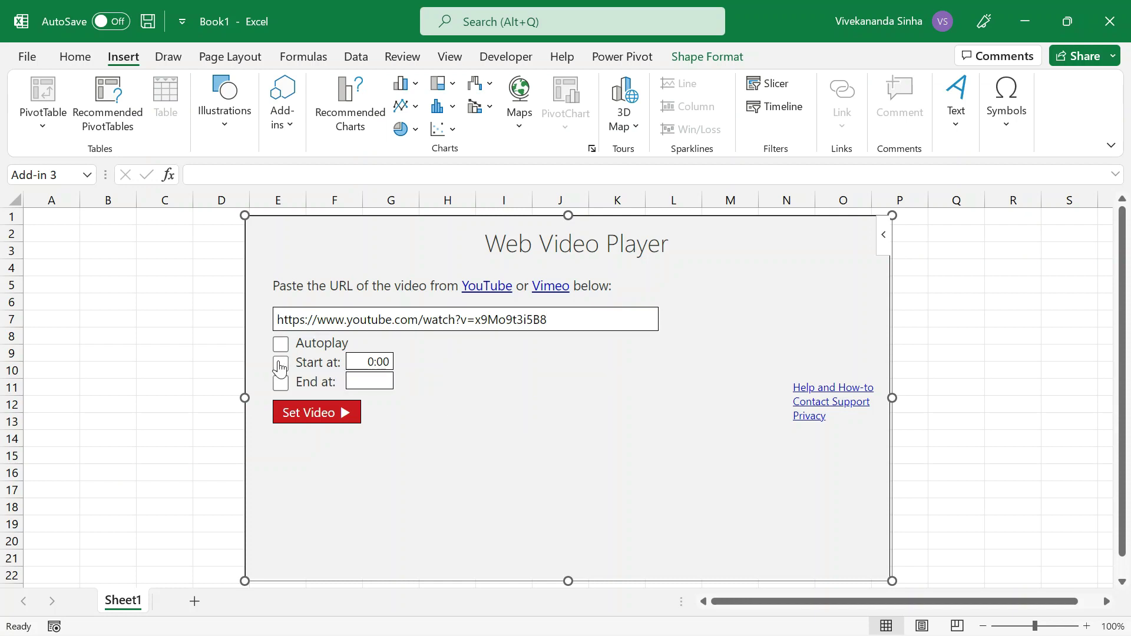
{"action": "mouse_move", "coordinate": [369, 362]}
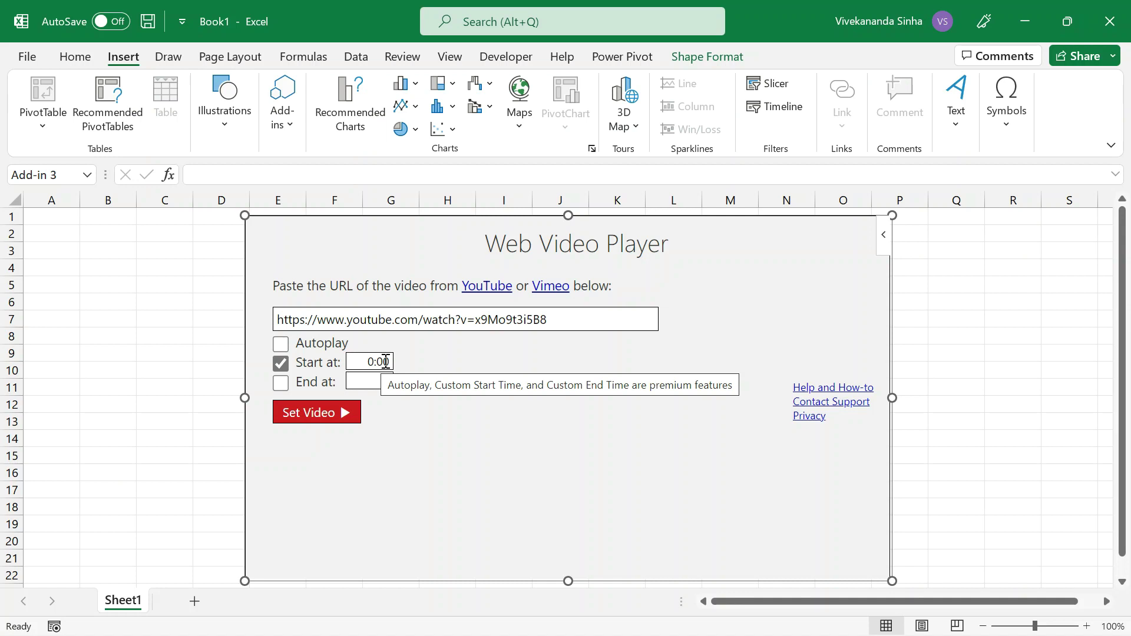
{"action": "left_click", "coordinate": [280, 364]}
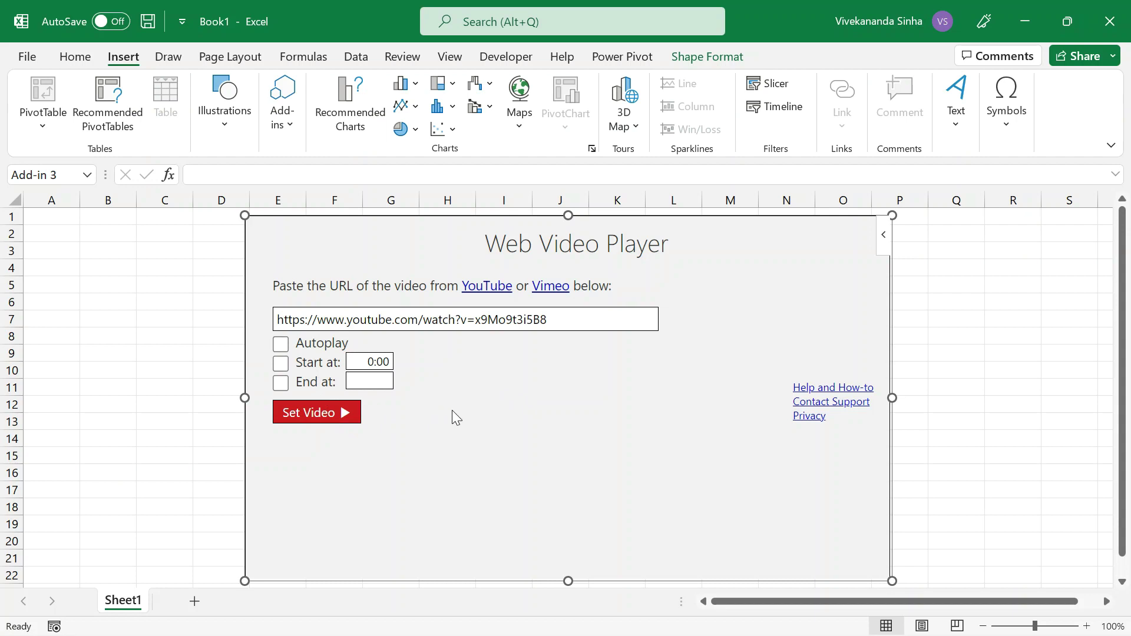
{"action": "left_click", "coordinate": [340, 420]}
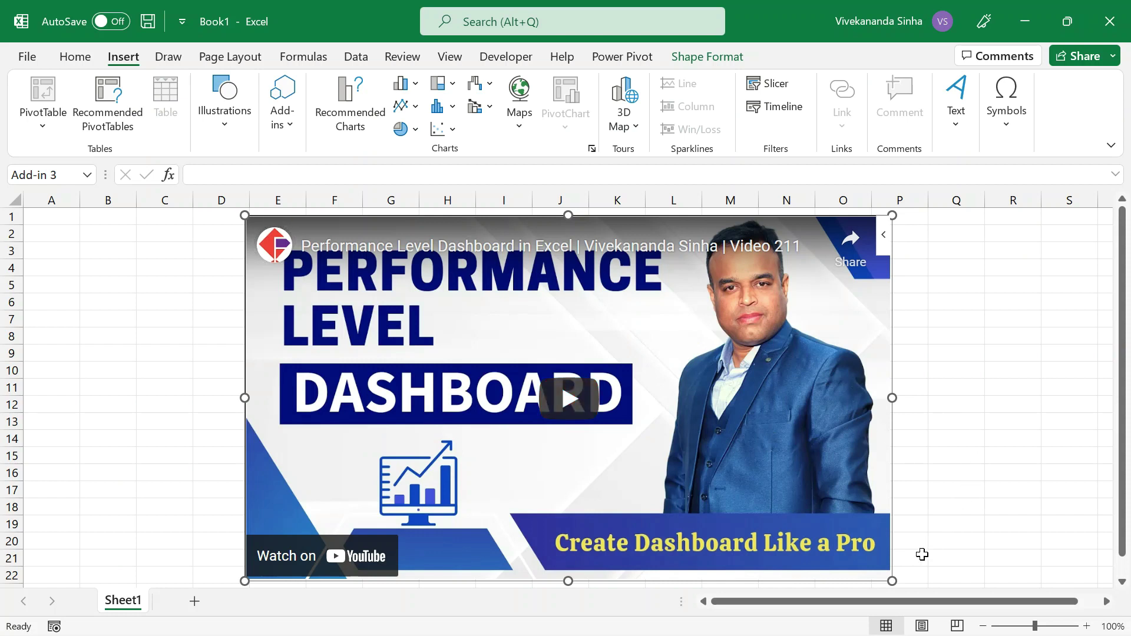
- Shrink the video player to about half size and move it to start at column B
{"action": "mouse_move", "coordinate": [892, 581]}
{"action": "left_mouse_down"}
{"action": "mouse_move", "coordinate": [753, 482]}
{"action": "mouse_move", "coordinate": [598, 415]}
{"action": "left_mouse_up"}
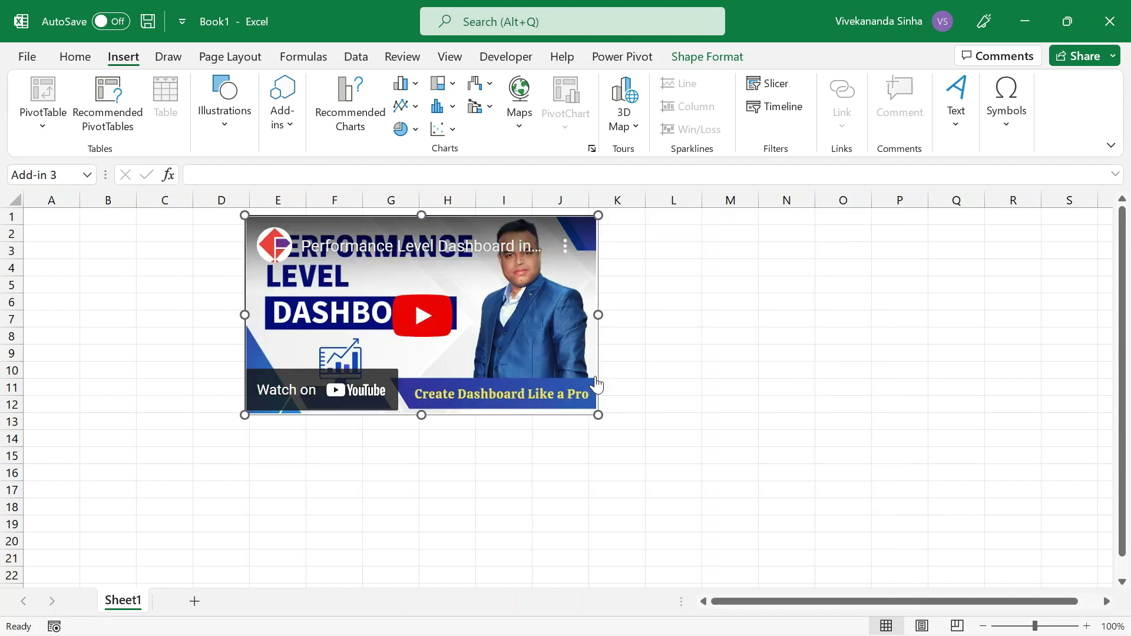
{"action": "left_click", "coordinate": [742, 365]}
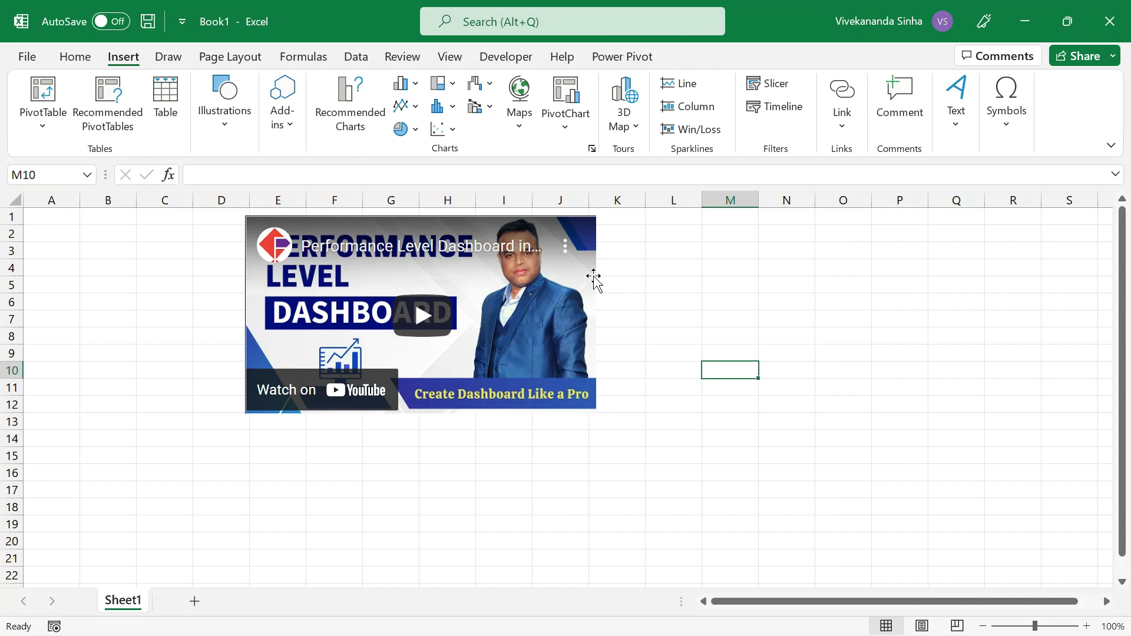
{"action": "left_click_drag", "start_coordinate": [594, 280], "coordinate": [423, 293]}
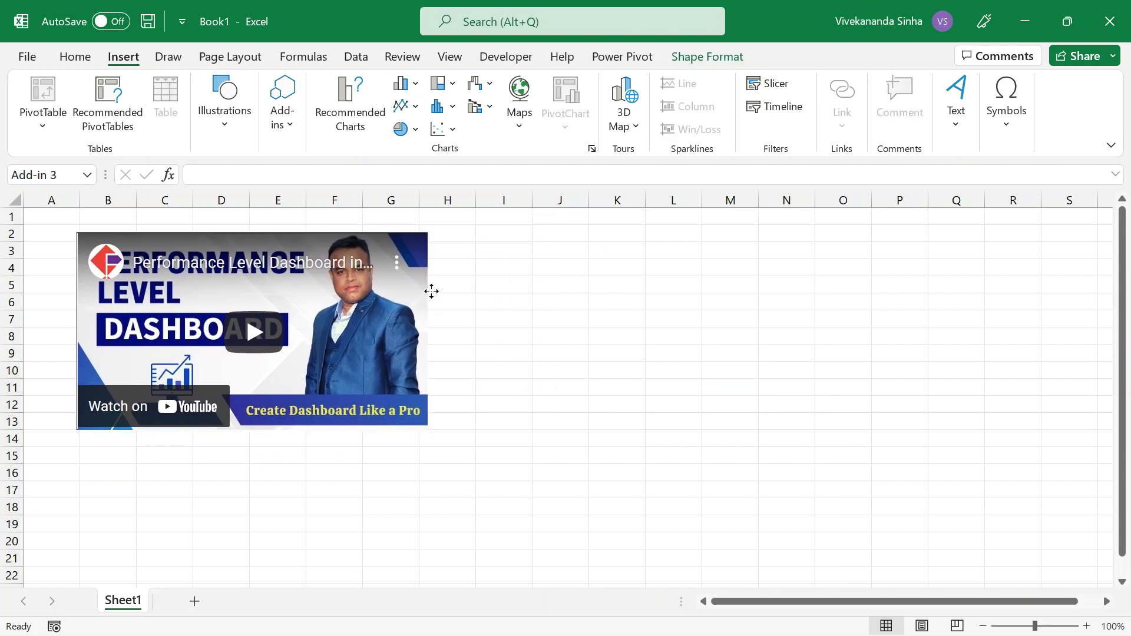
{"action": "left_click_drag", "start_coordinate": [424, 293], "coordinate": [434, 289]}
- Enter the test text 'fjsdfgsdf' in cell J3
{"action": "left_click", "coordinate": [575, 248]}
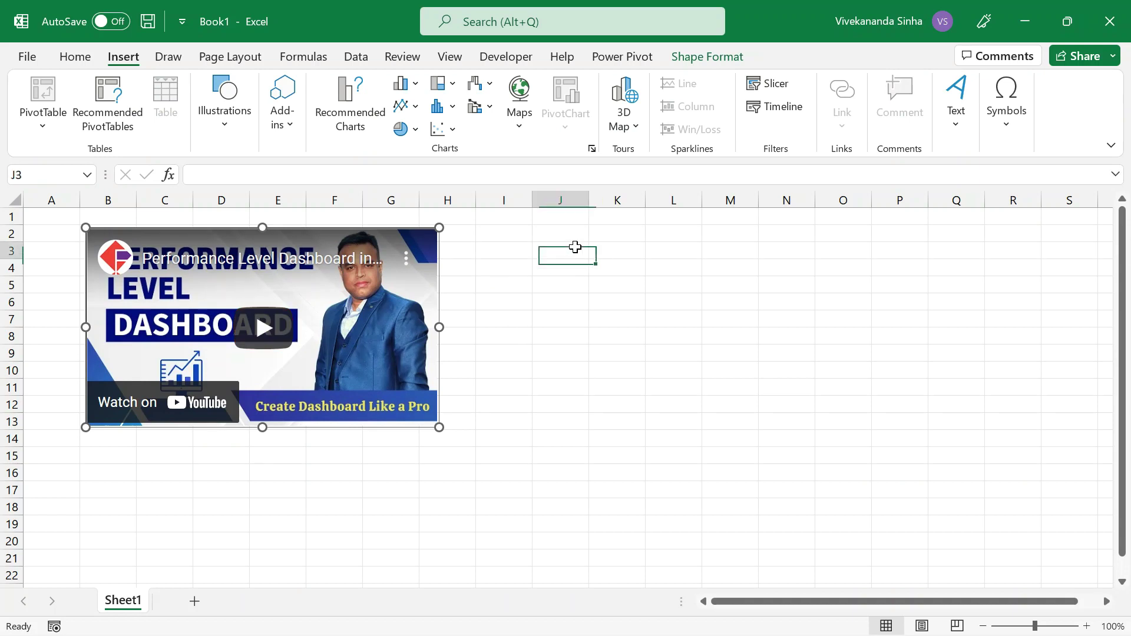
{"action": "type", "text": "fjsdfgsdf"}
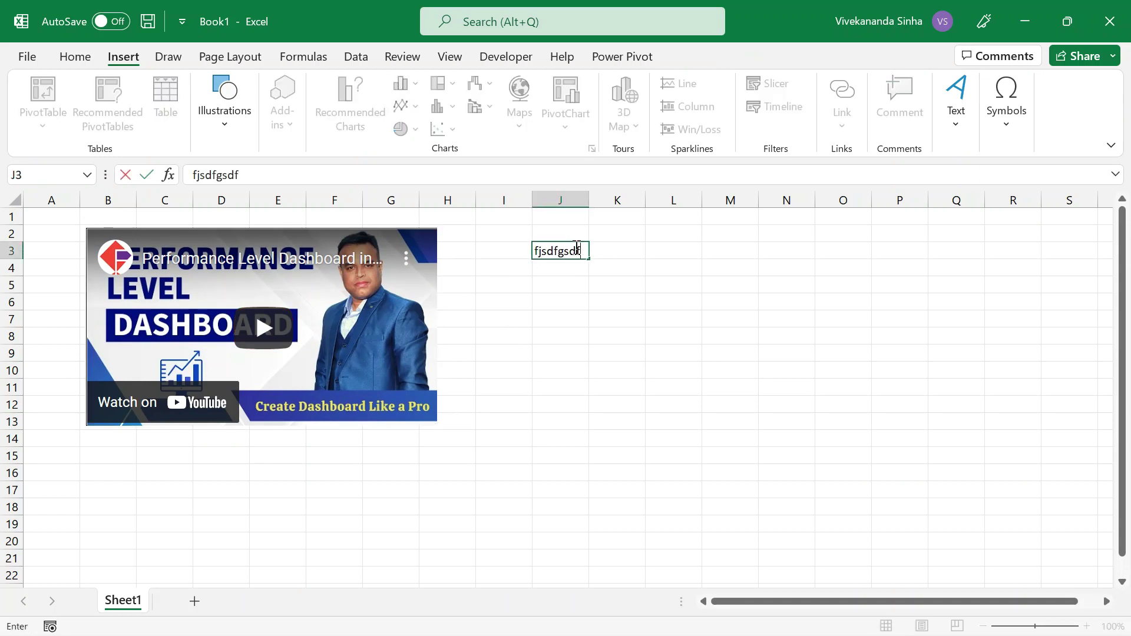
{"action": "key", "text": "Return"}
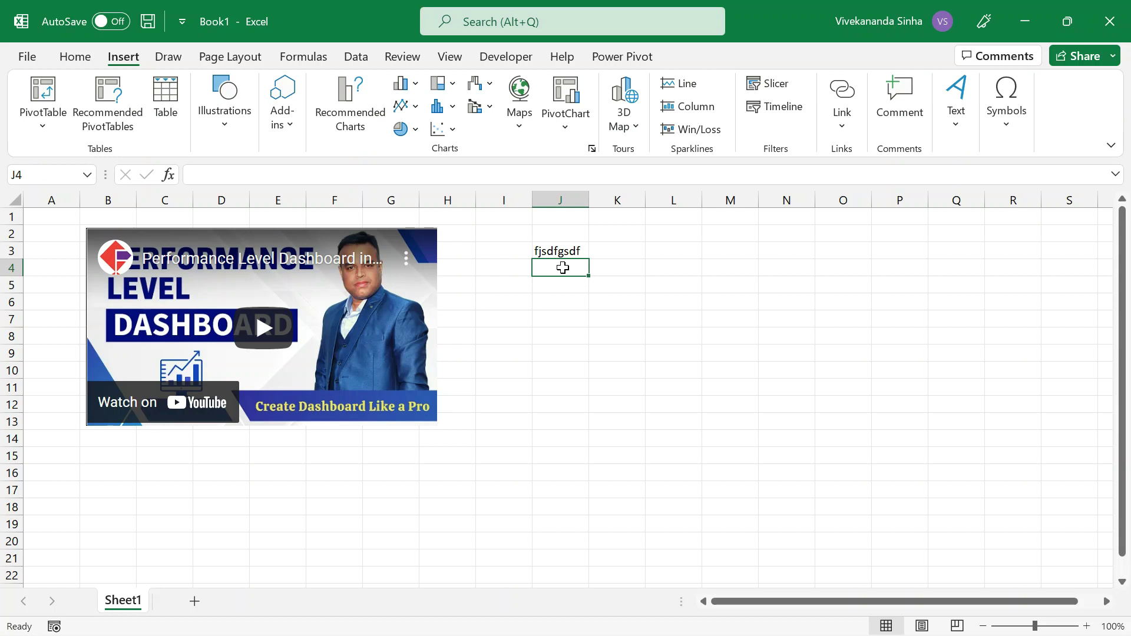
- Play and pause the embedded video, then add a new blank Sheet2
{"action": "left_click", "coordinate": [258, 327]}
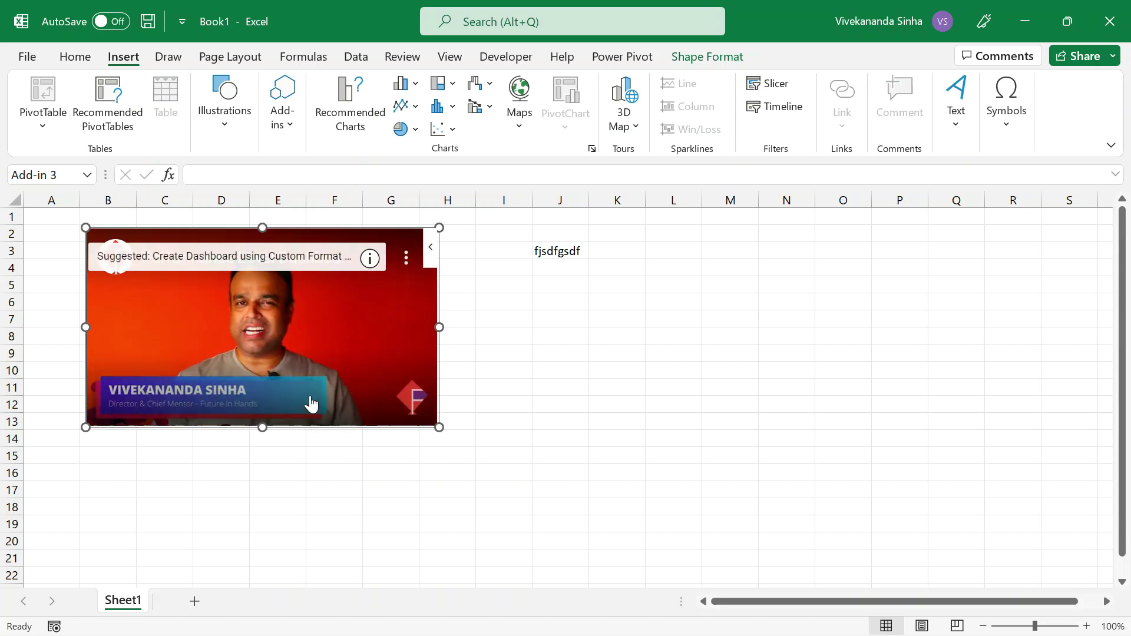
{"action": "left_click", "coordinate": [119, 409]}
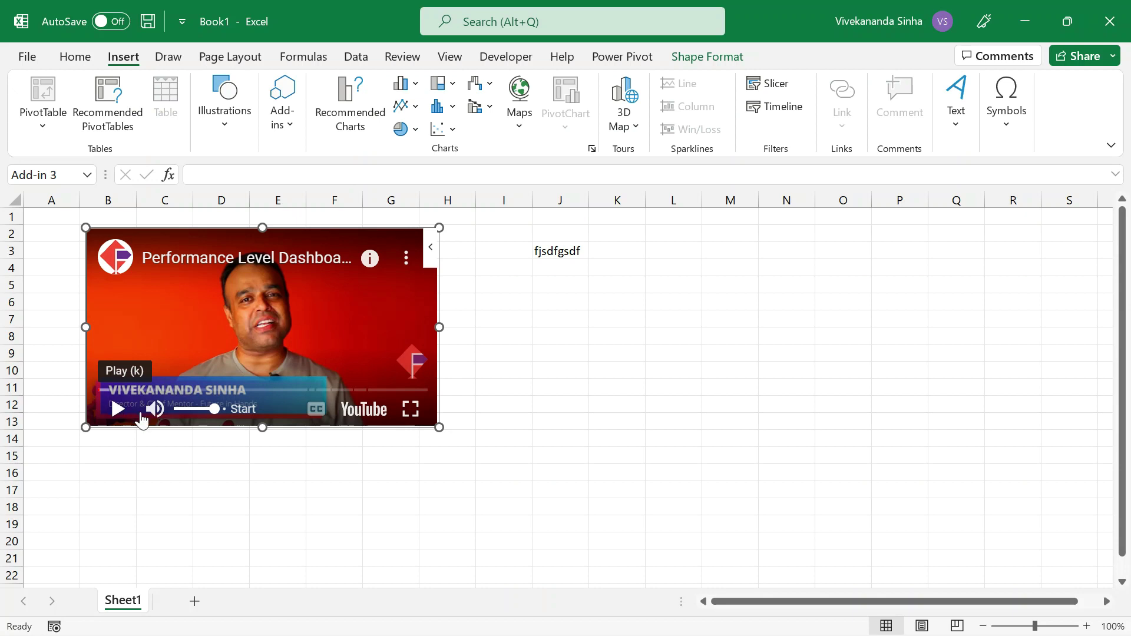
{"action": "left_click", "coordinate": [594, 321]}
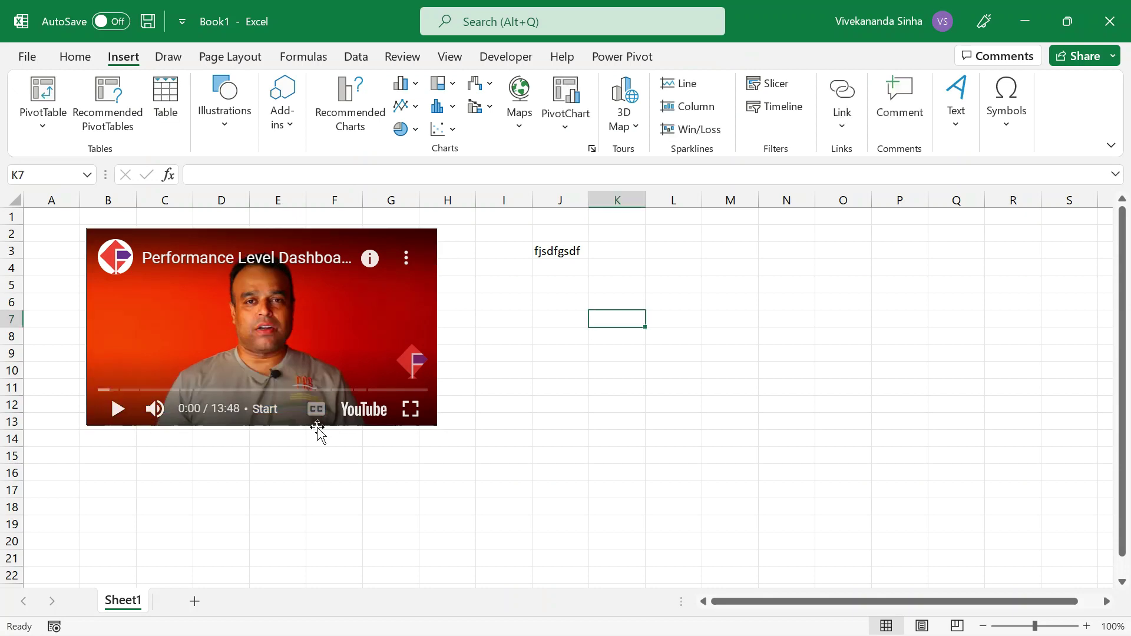
{"action": "left_click", "coordinate": [195, 601]}
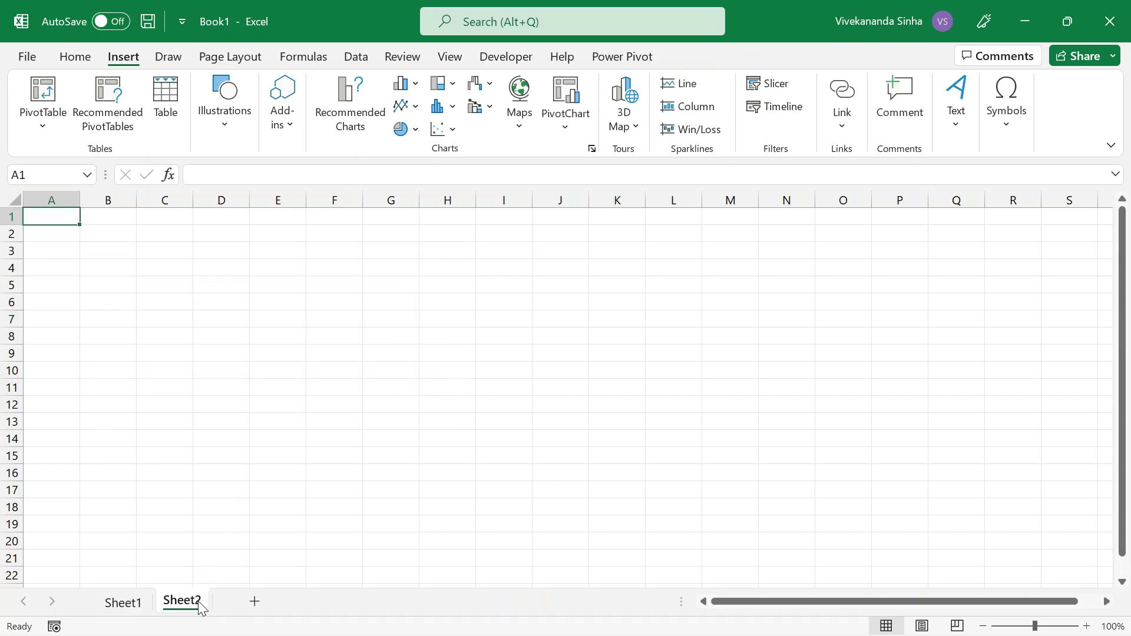
- Add another blank sheet, Sheet3, then switch back to Sheet2
{"action": "left_click", "coordinate": [257, 602]}
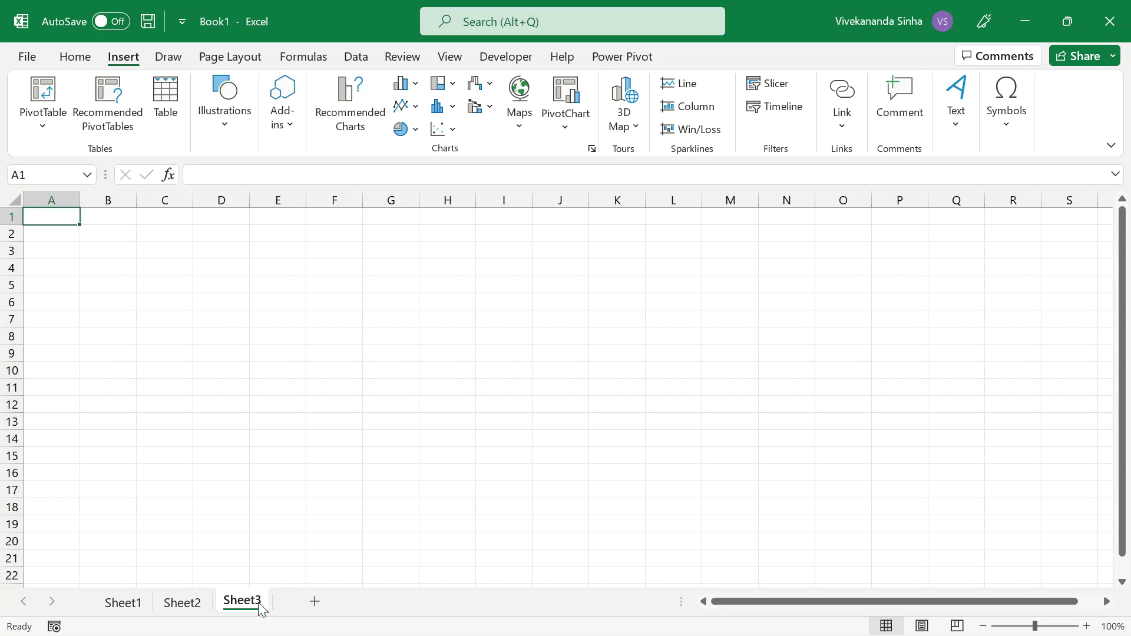
{"action": "left_click", "coordinate": [197, 607]}
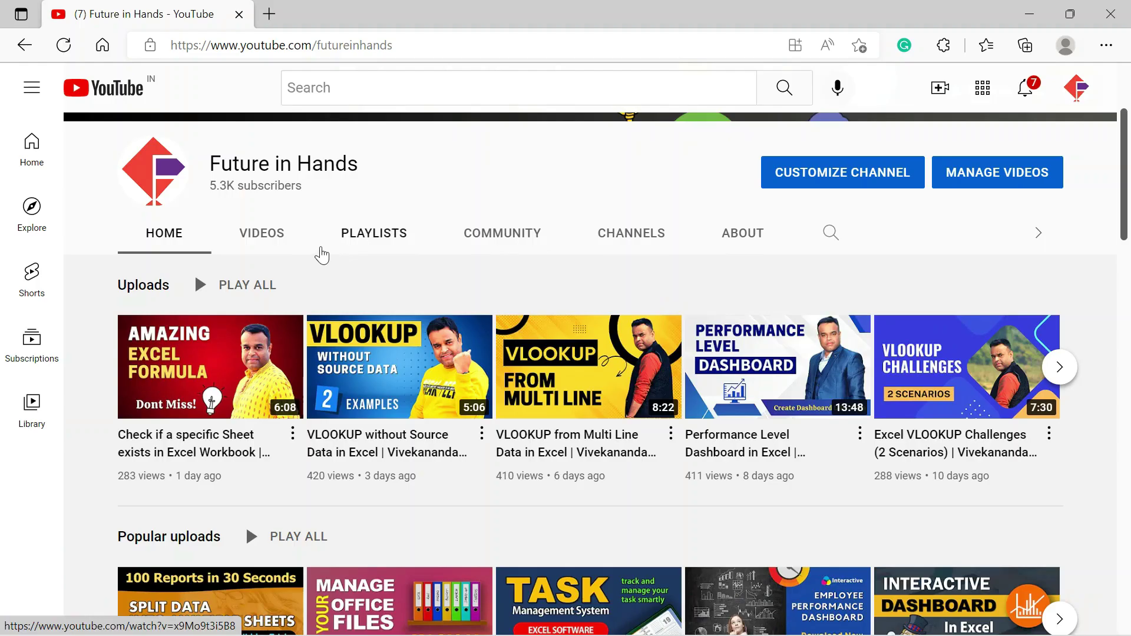
- Copy the Extract Records Between Two Dates video link from the channel's Videos tab and return to Excel
{"action": "left_click", "coordinate": [280, 245]}
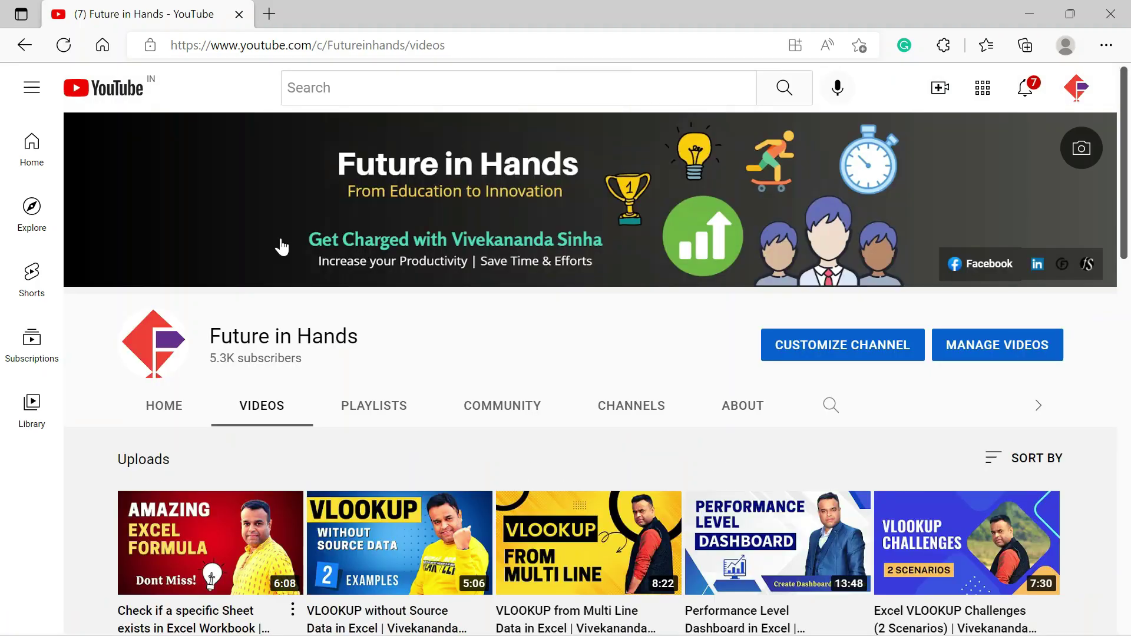
{"action": "scroll", "coordinate": [454, 346], "scroll_direction": "down", "scroll_amount": 6}
{"action": "scroll", "coordinate": [454, 347], "scroll_direction": "down", "scroll_amount": 1}
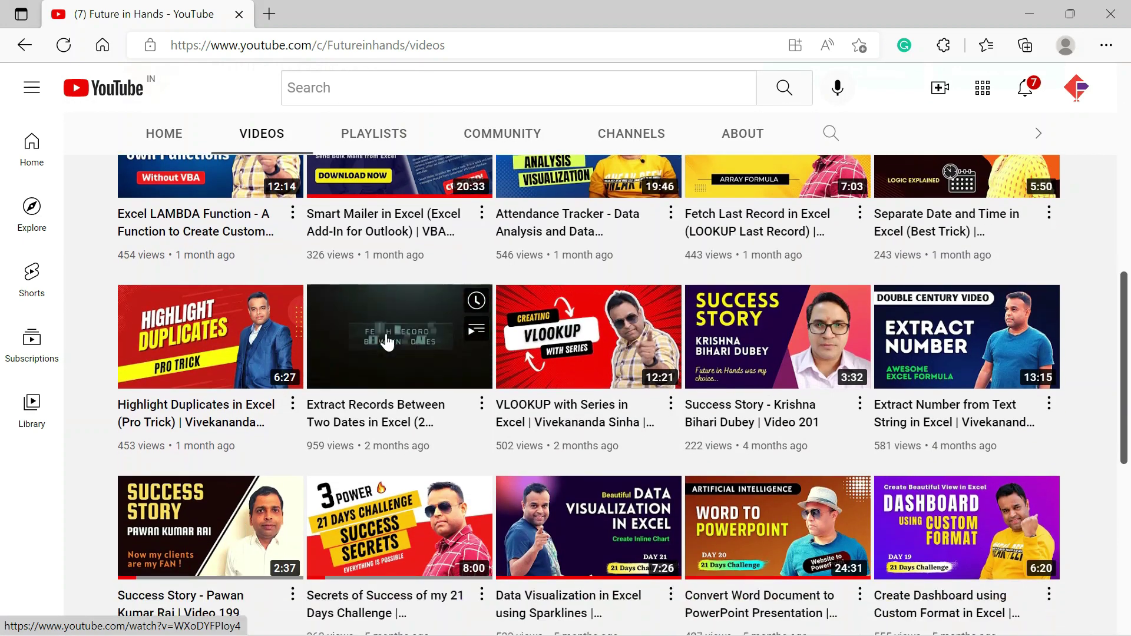
{"action": "right_click", "coordinate": [387, 335]}
{"action": "left_click", "coordinate": [465, 460]}
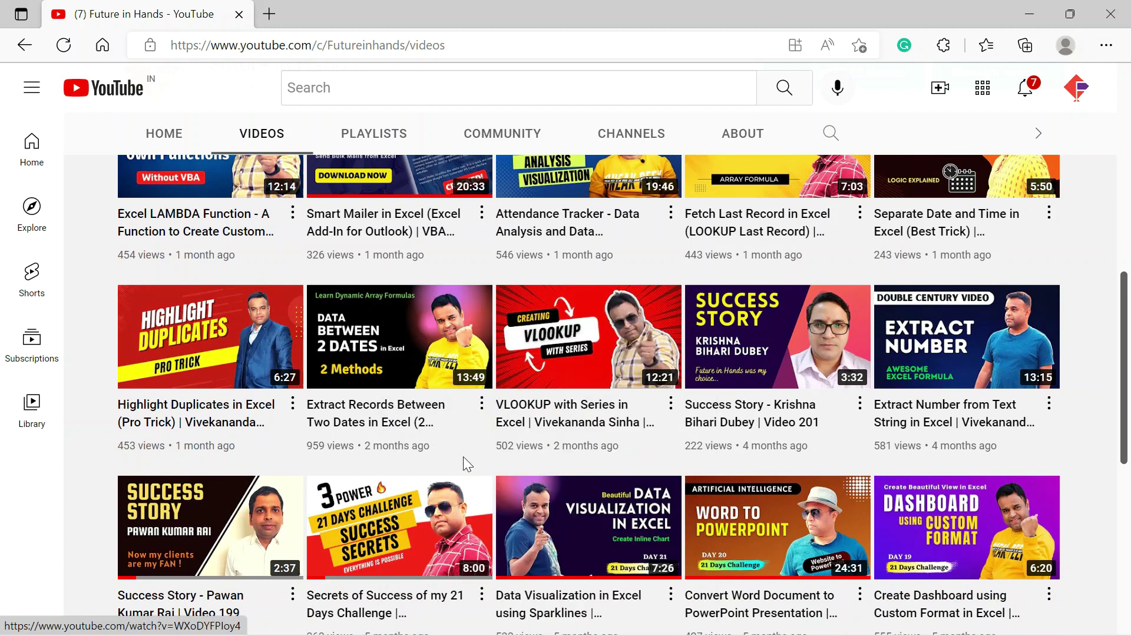
{"action": "key", "text": "alt+Tab"}
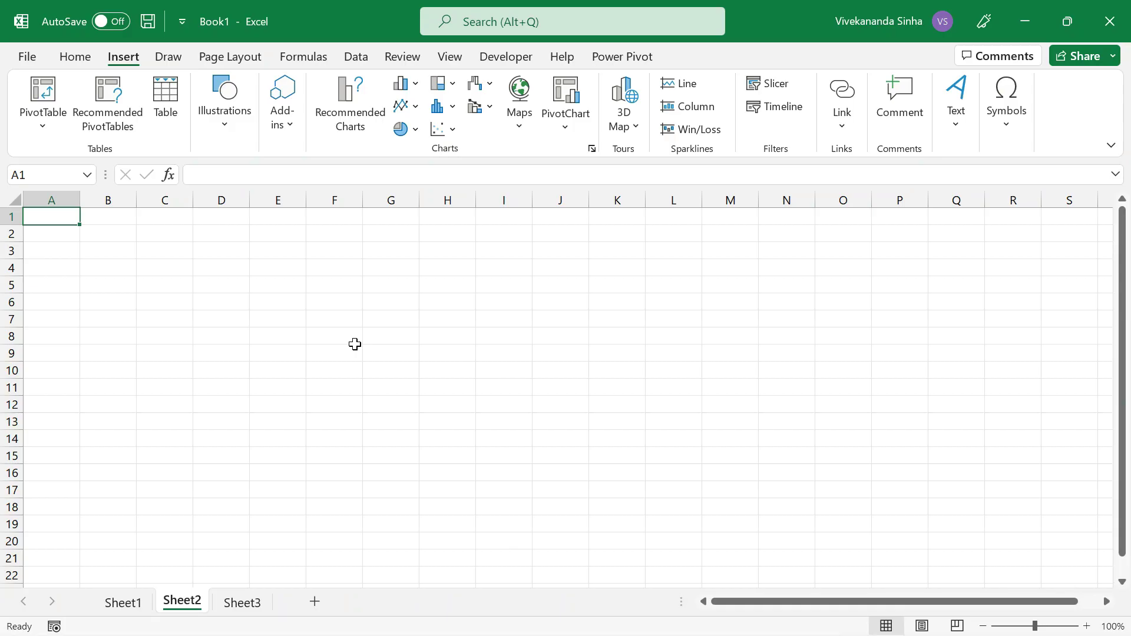
- Insert Web Video Player on Sheet2 from My Add-ins, load the Extract Records link, and shrink it
{"action": "left_click", "coordinate": [289, 122]}
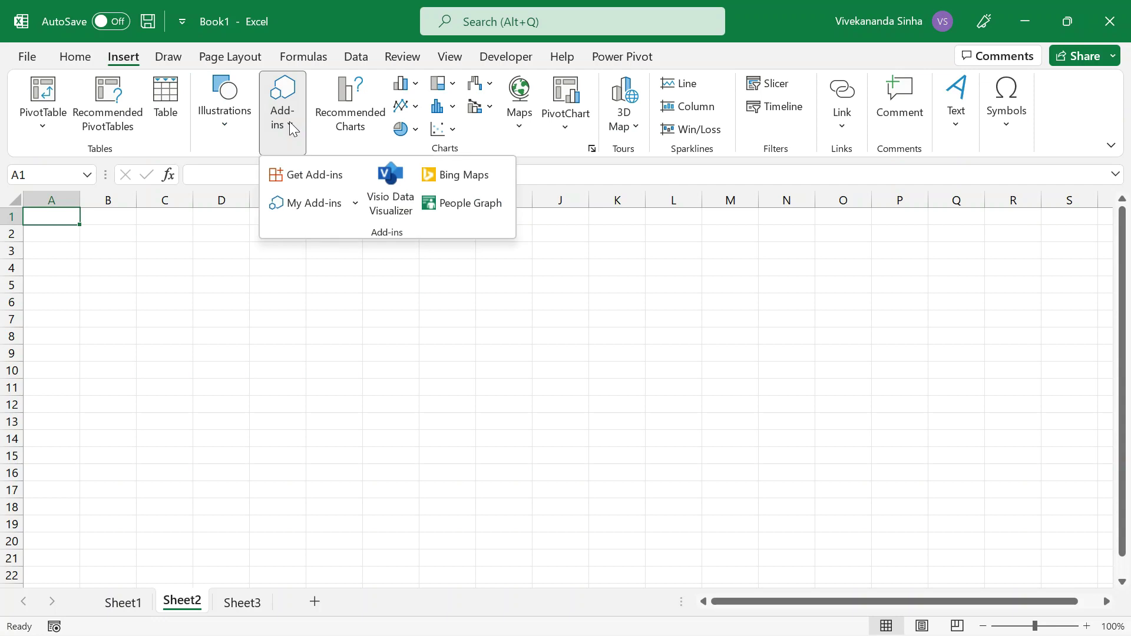
{"action": "left_click", "coordinate": [356, 205]}
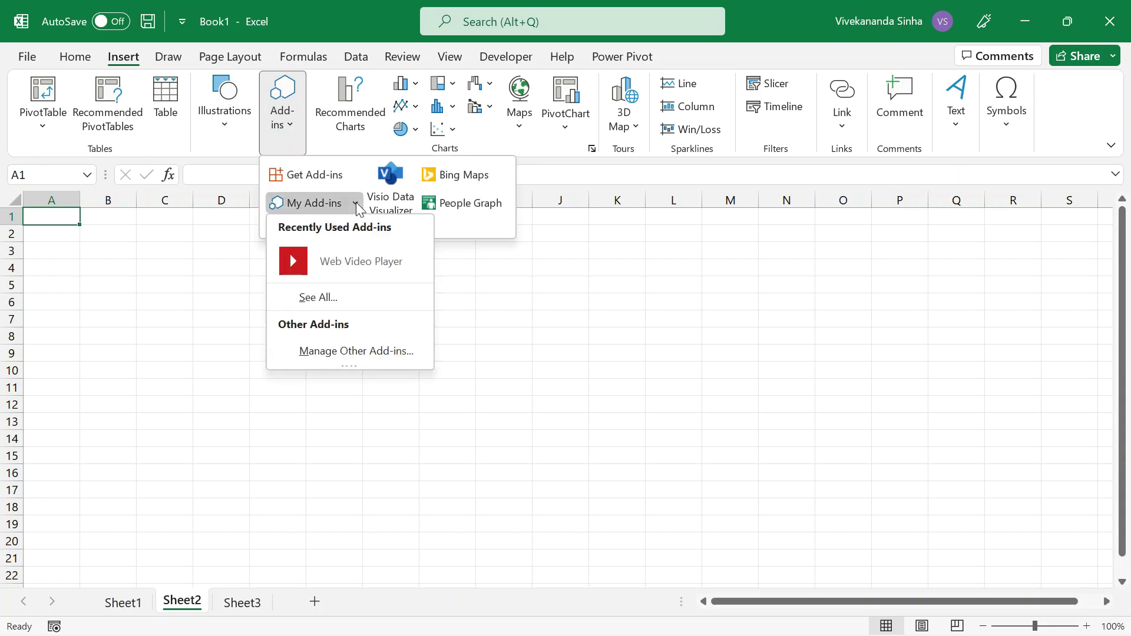
{"action": "left_click", "coordinate": [345, 254]}
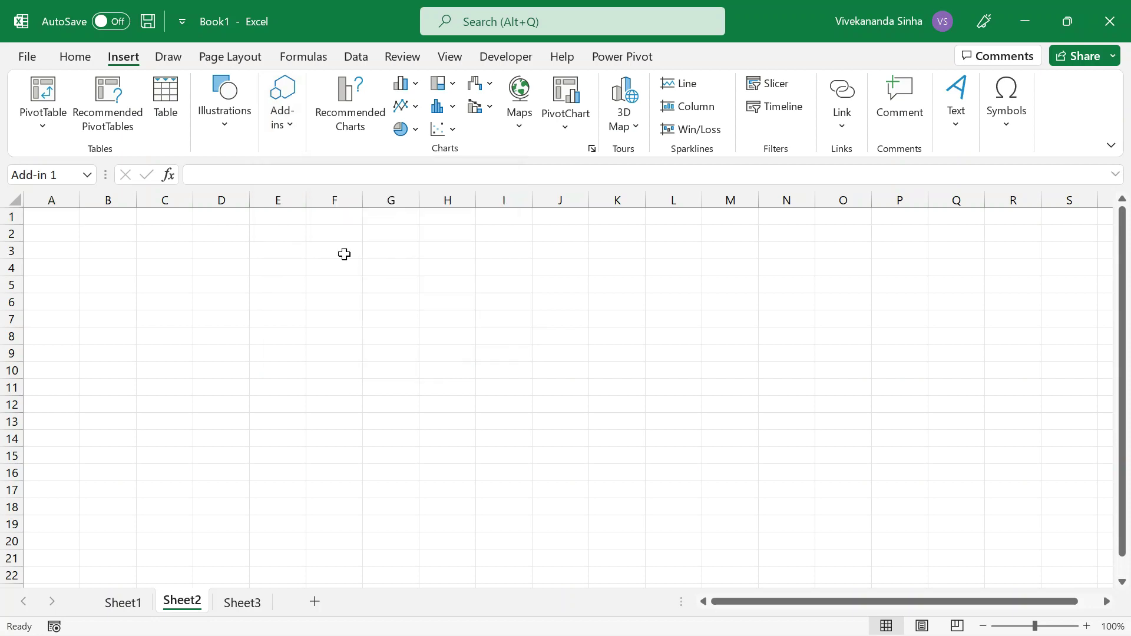
{"action": "left_click", "coordinate": [340, 315]}
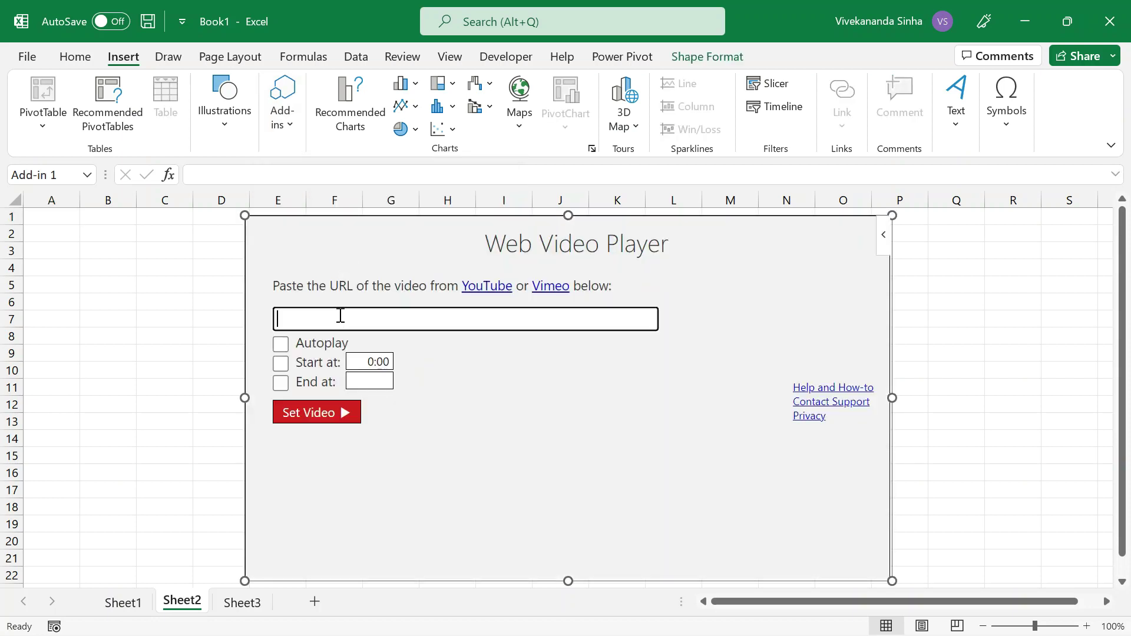
{"action": "key", "text": "ctrl+v"}
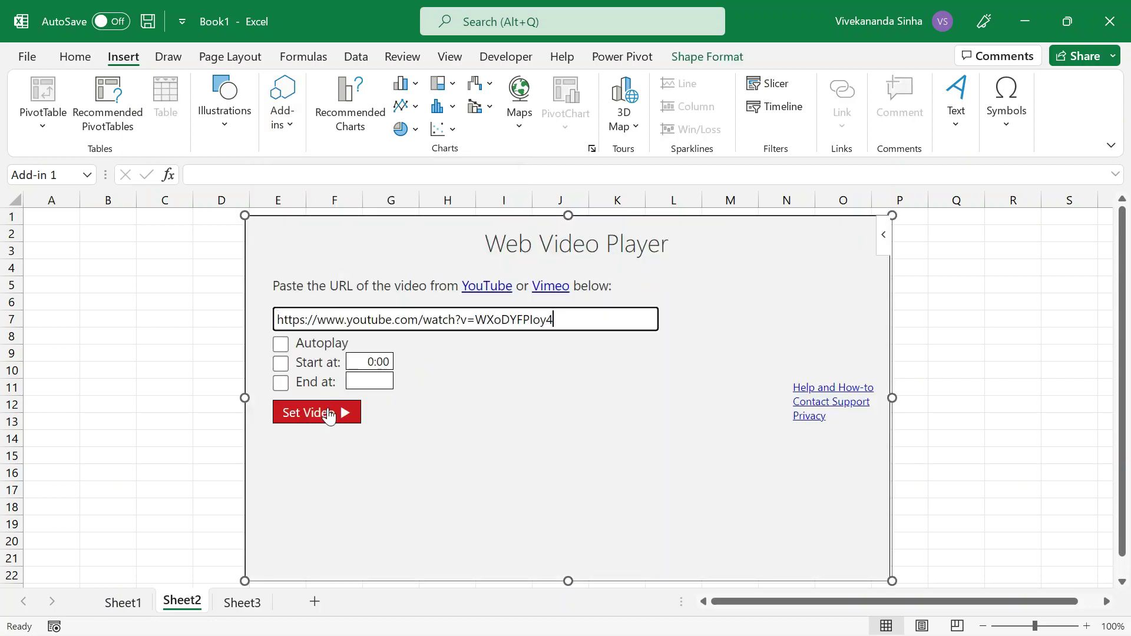
{"action": "left_click", "coordinate": [328, 412]}
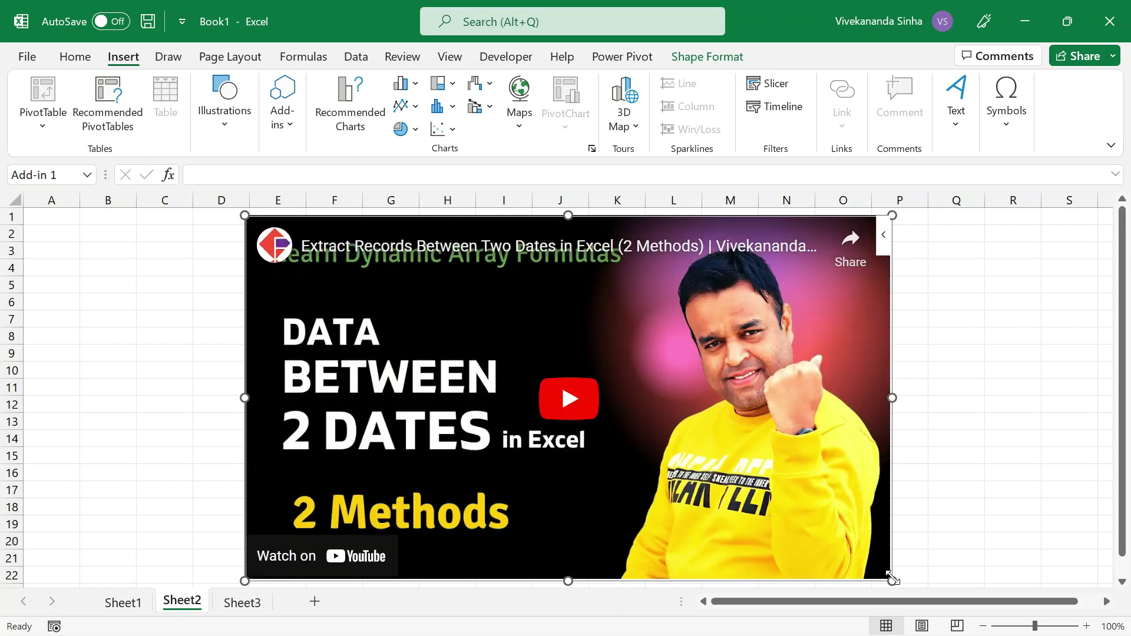
{"action": "mouse_move", "coordinate": [892, 580]}
{"action": "left_mouse_down"}
{"action": "mouse_move", "coordinate": [645, 434]}
{"action": "mouse_move", "coordinate": [422, 451]}
{"action": "left_mouse_up"}
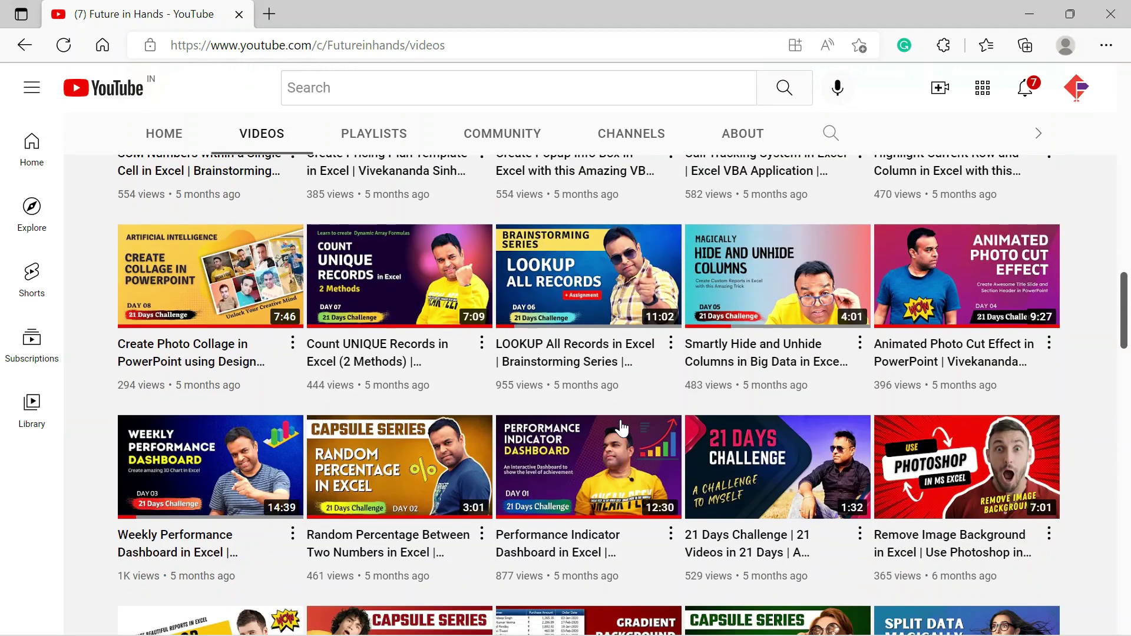
- Copy the Create Digital Clock in Excel video's link from the Videos page and return to Excel
{"action": "scroll", "coordinate": [618, 429], "scroll_direction": "down", "scroll_amount": 3}
{"action": "scroll", "coordinate": [619, 429], "scroll_direction": "down", "scroll_amount": 3}
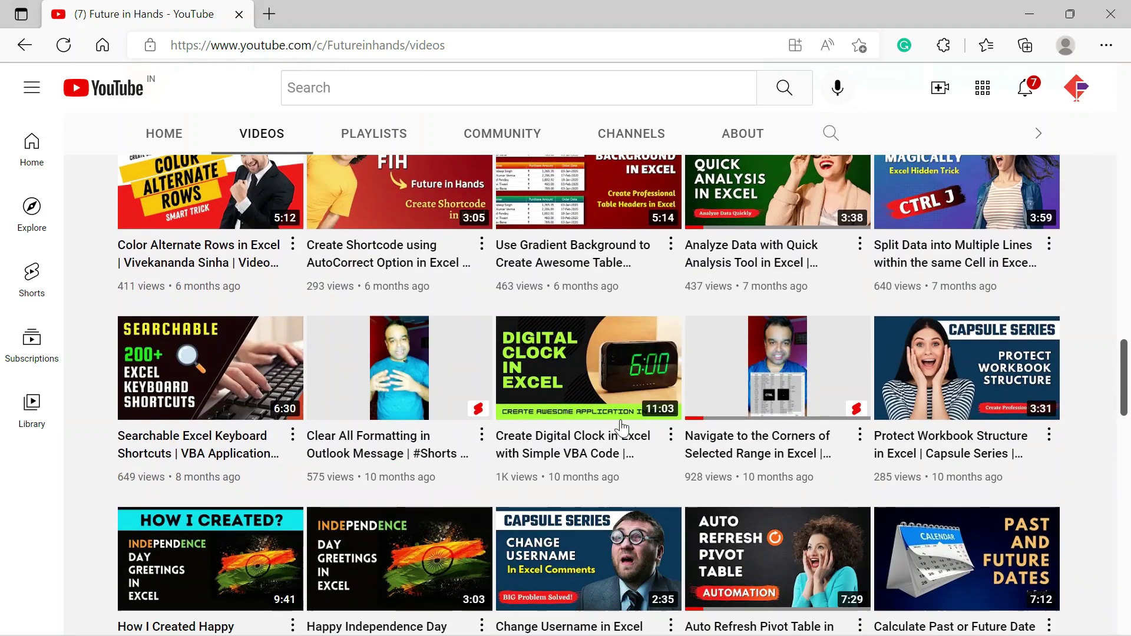
{"action": "scroll", "coordinate": [623, 428], "scroll_direction": "down", "scroll_amount": 3}
{"action": "scroll", "coordinate": [623, 429], "scroll_direction": "up", "scroll_amount": 2}
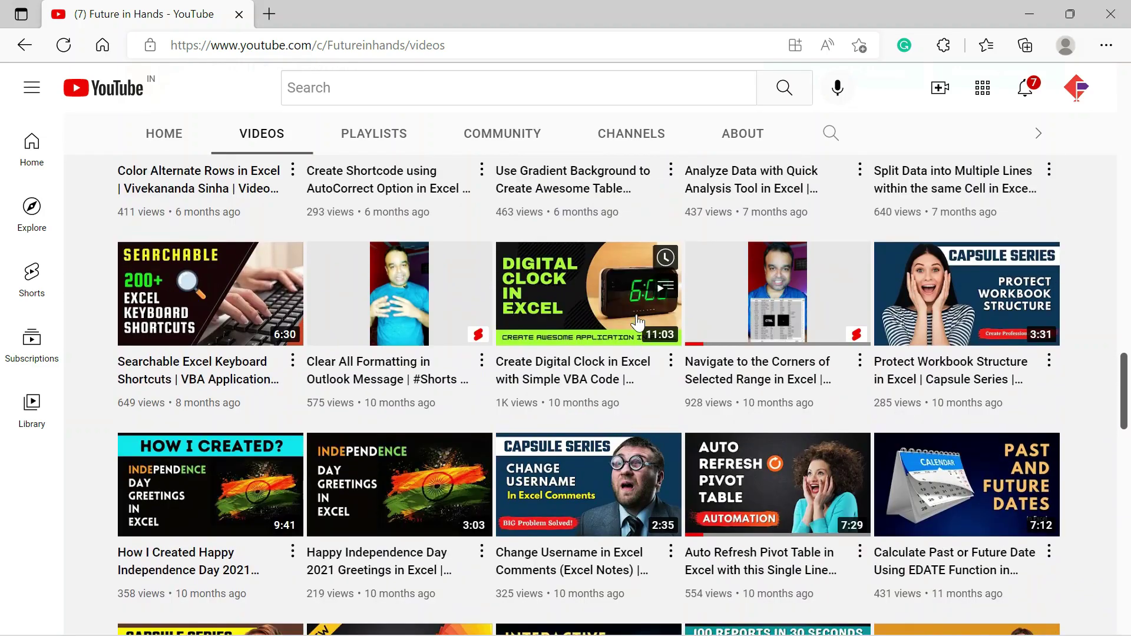
{"action": "right_click", "coordinate": [570, 282]}
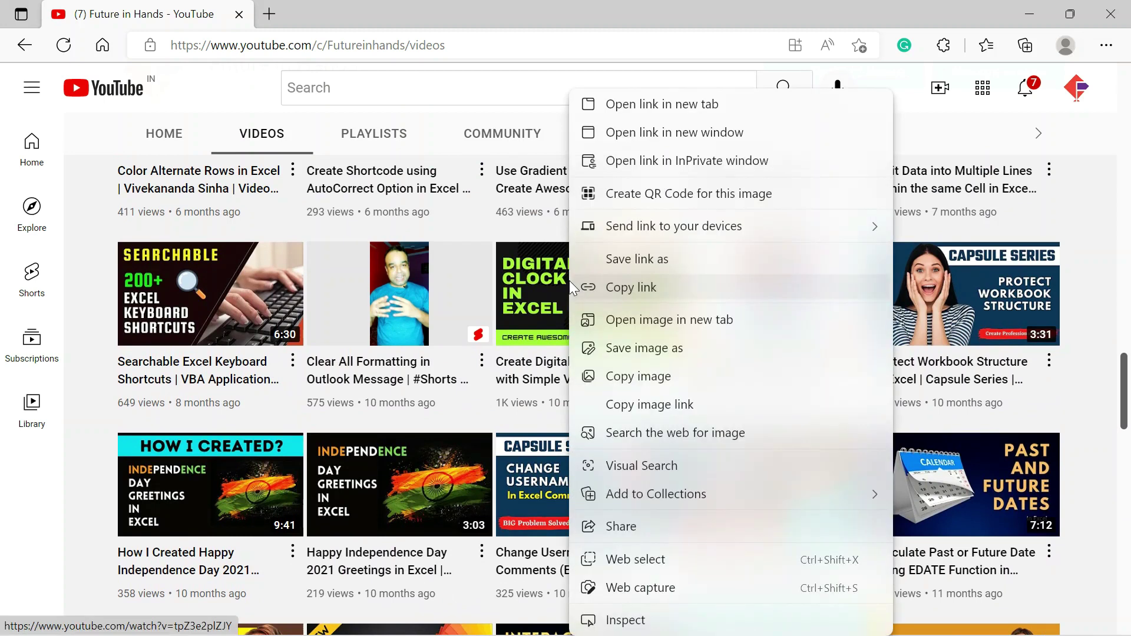
{"action": "left_click", "coordinate": [635, 288]}
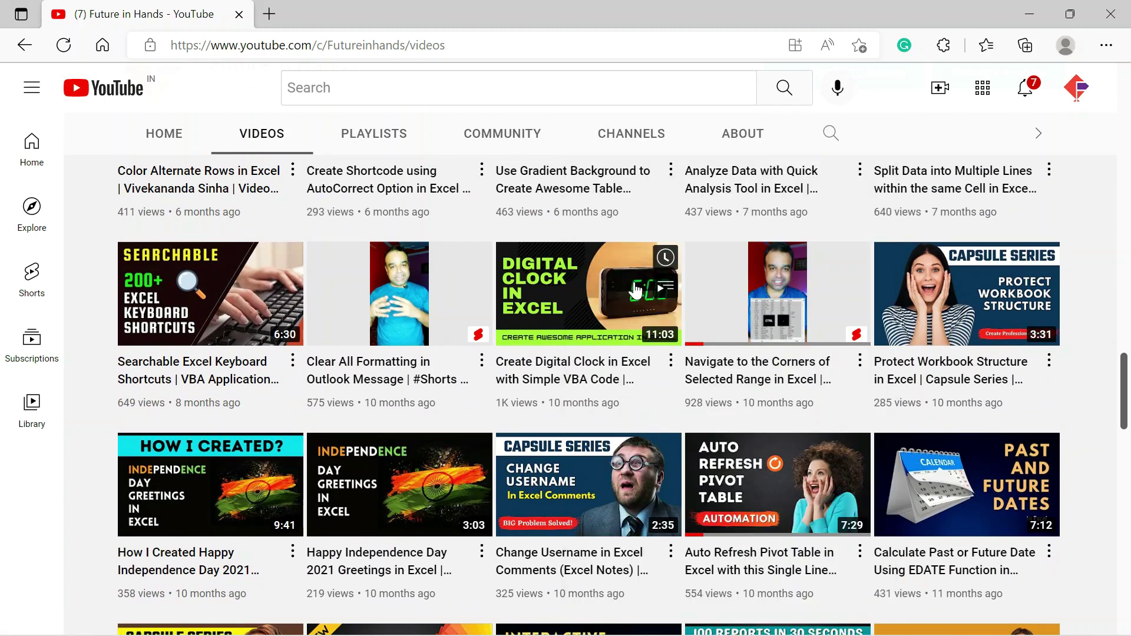
{"action": "key", "text": "alt+Tab"}
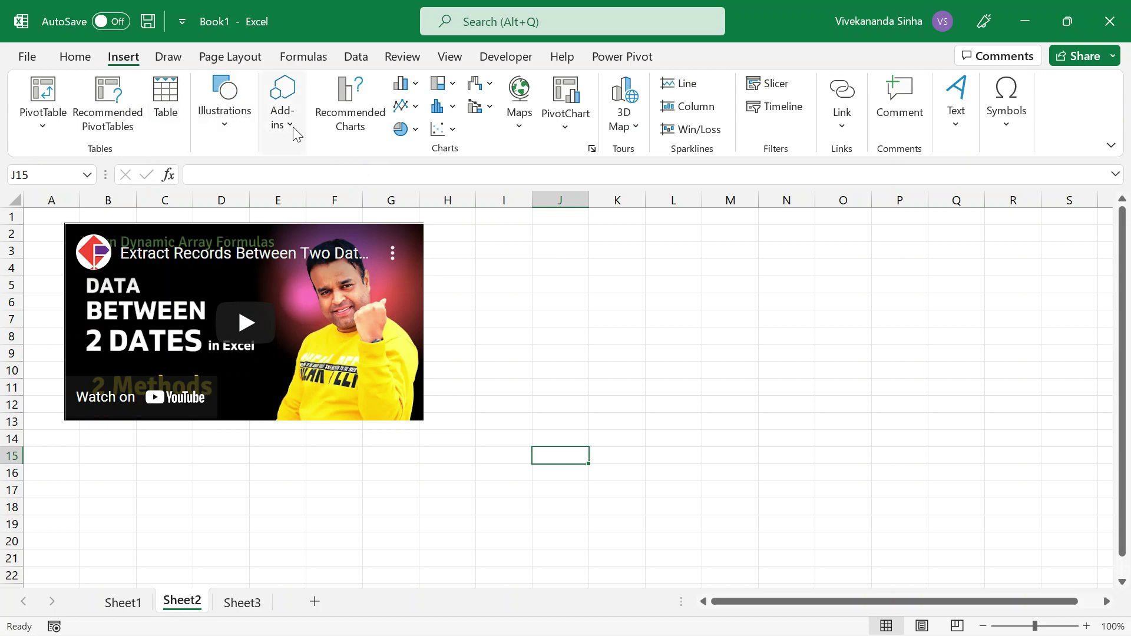
- Insert a second Web Video Player add-in and load the Create Digital Clock in Excel video link
{"action": "left_click", "coordinate": [294, 126]}
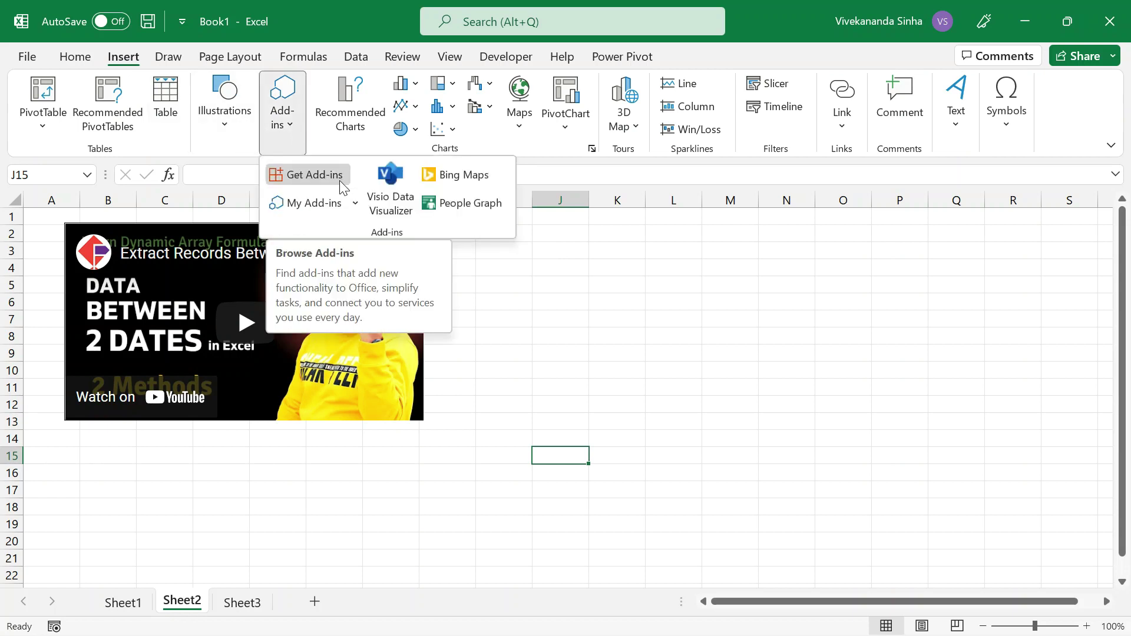
{"action": "left_click", "coordinate": [357, 203]}
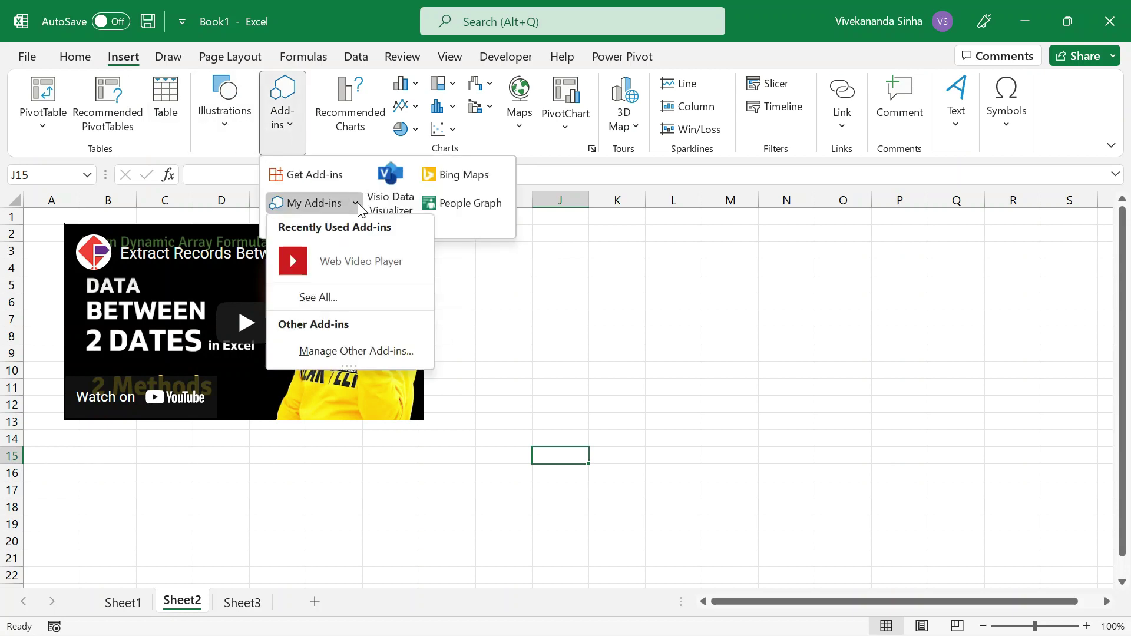
{"action": "left_click", "coordinate": [331, 263]}
{"action": "left_click", "coordinate": [473, 319]}
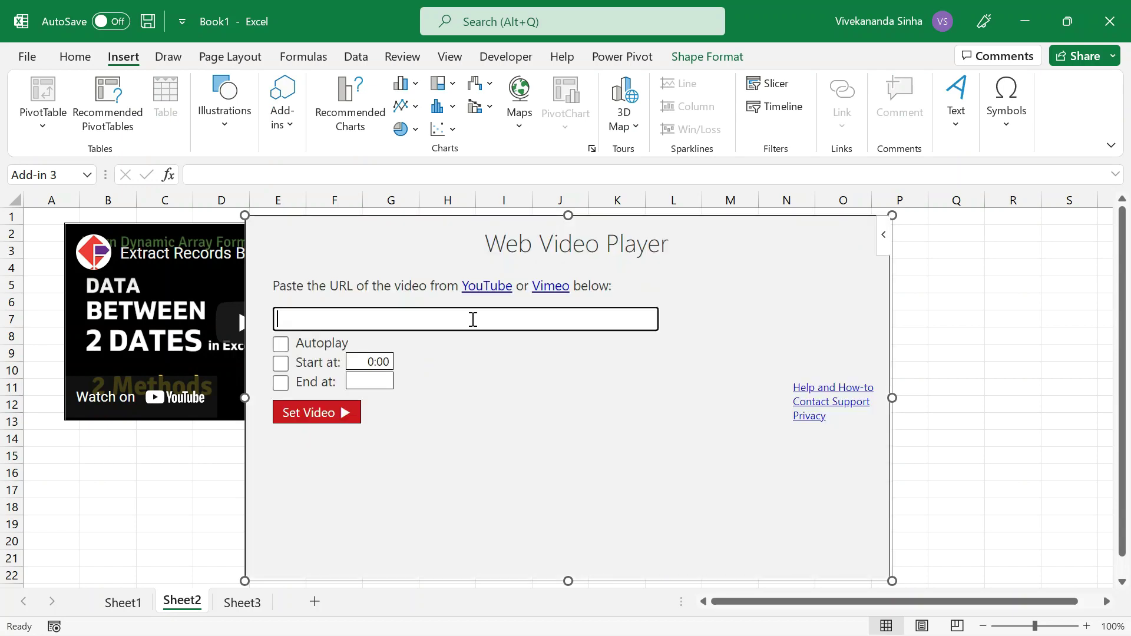
{"action": "type", "text": "https://www.youtube.com/watch?v=tpZ3e2plZJY"}
{"action": "left_click", "coordinate": [323, 415]}
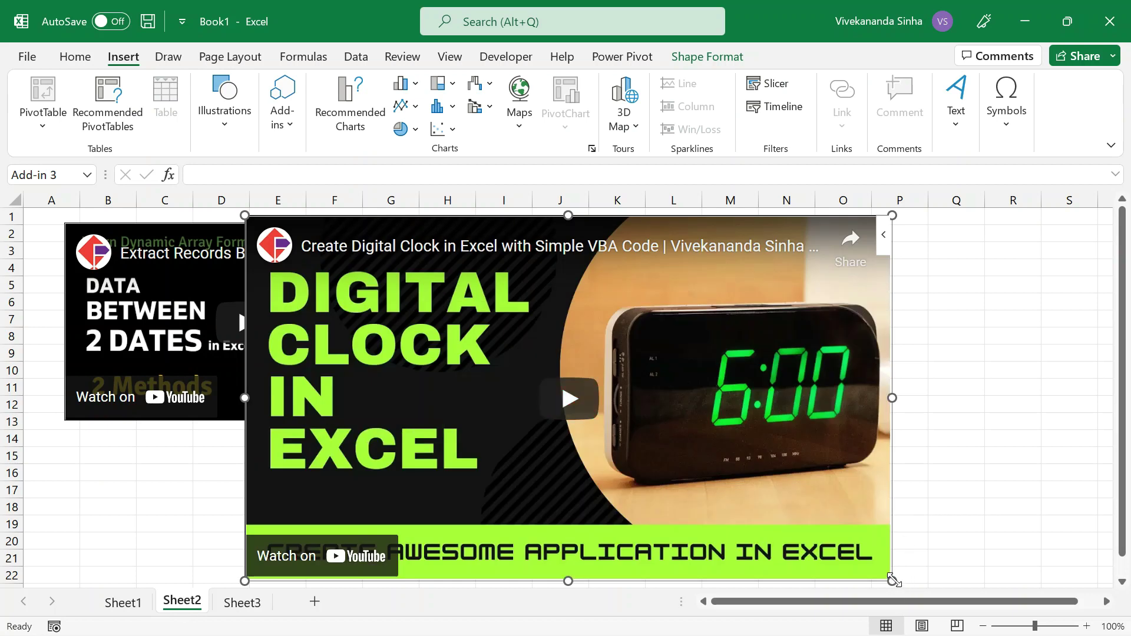
- Shrink the Digital Clock player and place it beside the Extract Records video
{"action": "mouse_move", "coordinate": [893, 580]}
{"action": "left_mouse_down"}
{"action": "mouse_move", "coordinate": [565, 396]}
{"action": "mouse_move", "coordinate": [546, 403]}
{"action": "left_mouse_up"}
{"action": "mouse_move", "coordinate": [482, 386]}
{"action": "left_mouse_down"}
{"action": "mouse_move", "coordinate": [682, 392]}
{"action": "mouse_move", "coordinate": [669, 395]}
{"action": "mouse_move", "coordinate": [770, 423]}
{"action": "left_mouse_up"}
{"action": "key", "text": "Escape"}
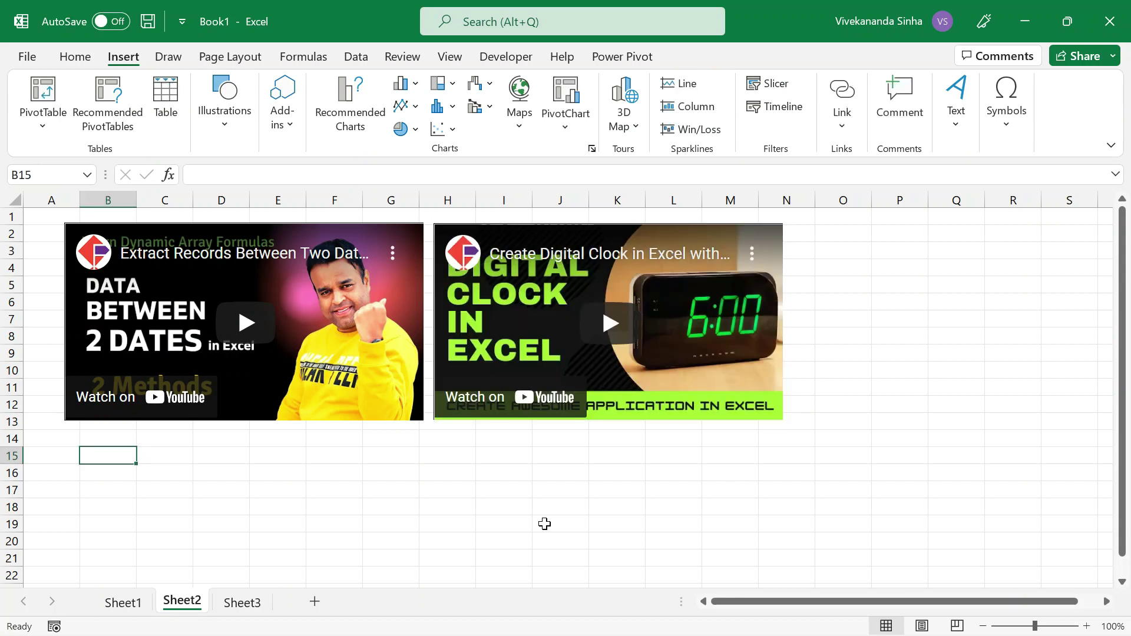
- Enter 1, 2 and 3 down cells B15:B17
{"action": "type", "text": "1"}
{"action": "key", "text": "Return"}
{"action": "type", "text": "2"}
{"action": "key", "text": "Return"}
{"action": "type", "text": "3"}
{"action": "key", "text": "Return"}
- Type the test text 'jhfvgf' into cell C15
{"action": "key", "text": "Up"}
{"action": "key", "text": "Up"}
{"action": "key", "text": "Up"}
{"action": "key", "text": "Right"}
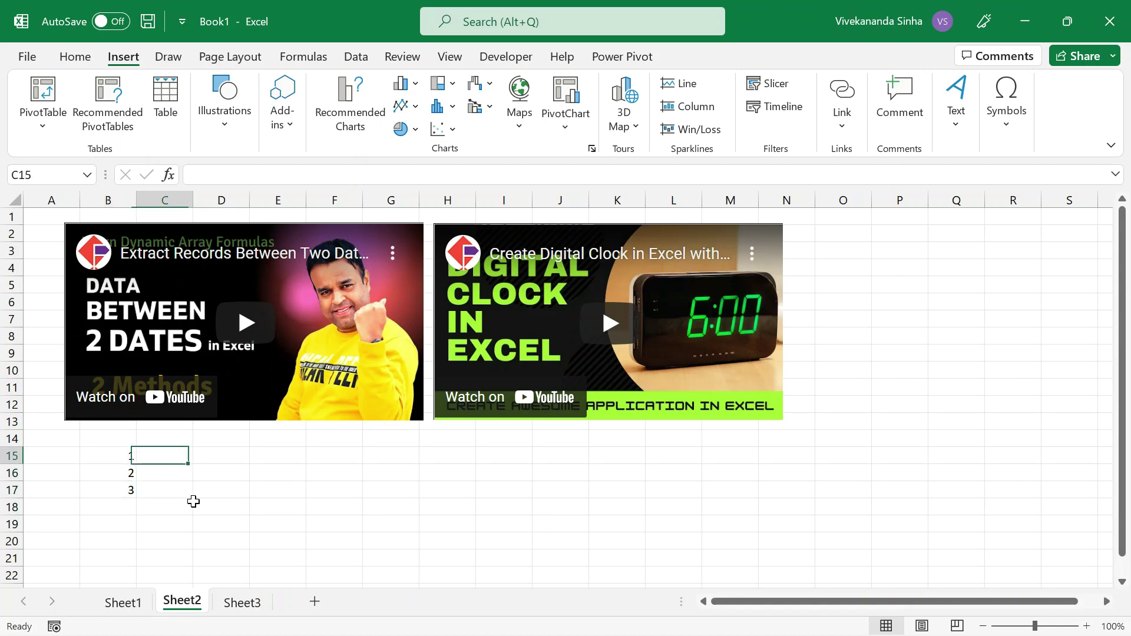
{"action": "type", "text": "jhfvgf"}
{"action": "key", "text": "Return"}
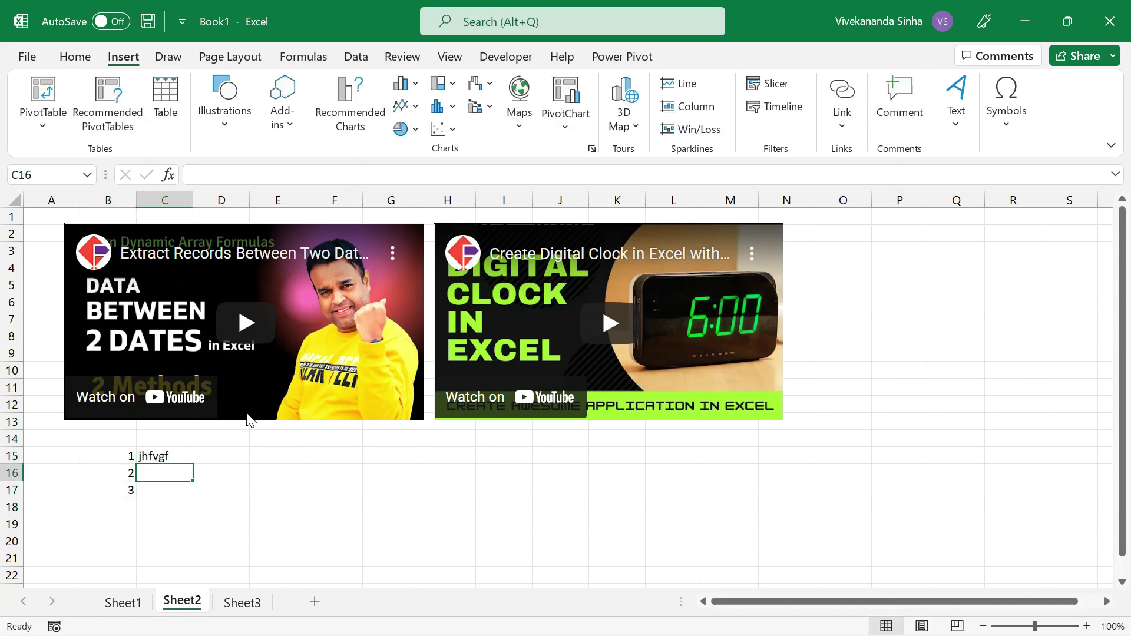
- Play and pause the first embedded video, then type 'vsfhsvdhfds' into cell C16
{"action": "left_click", "coordinate": [245, 331]}
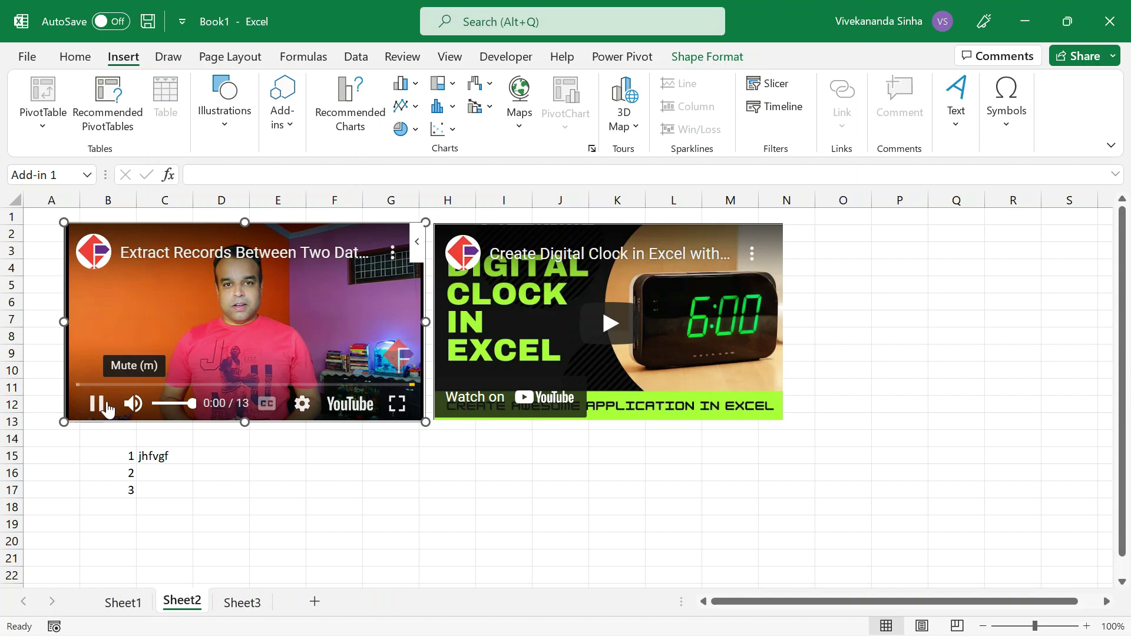
{"action": "left_click", "coordinate": [96, 403]}
{"action": "left_click", "coordinate": [160, 477]}
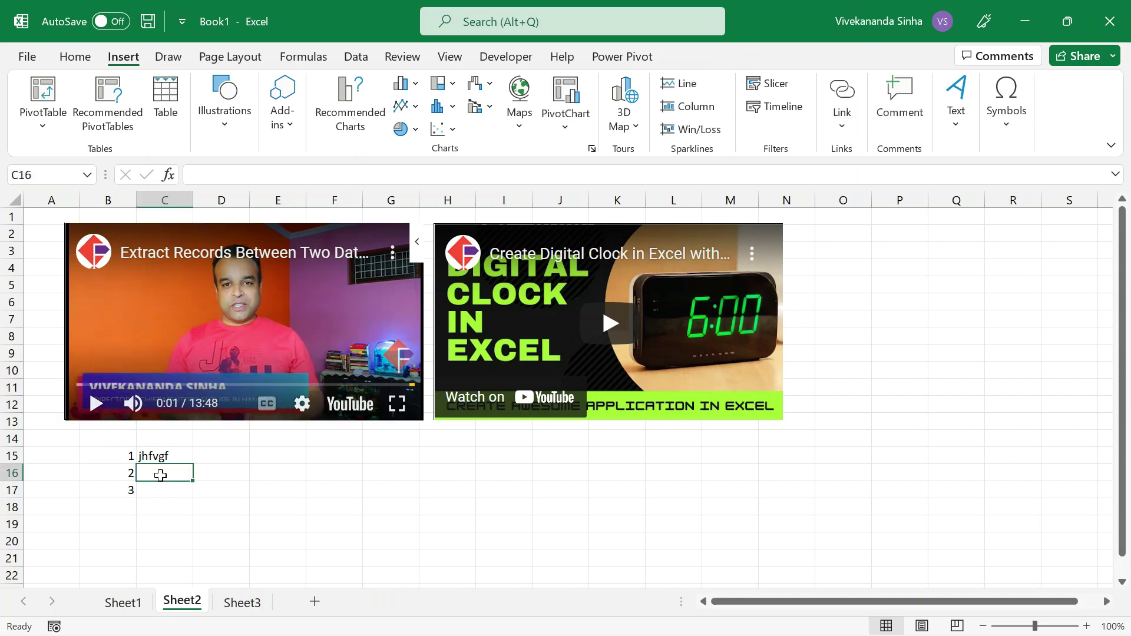
{"action": "type", "text": "vsfhsvdhfds"}
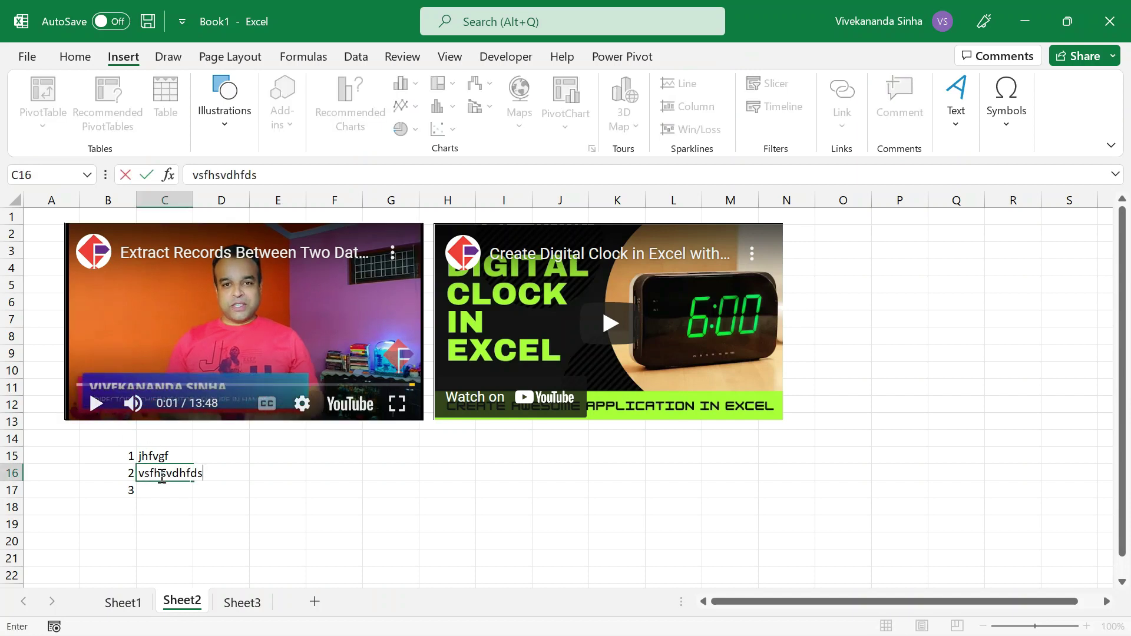